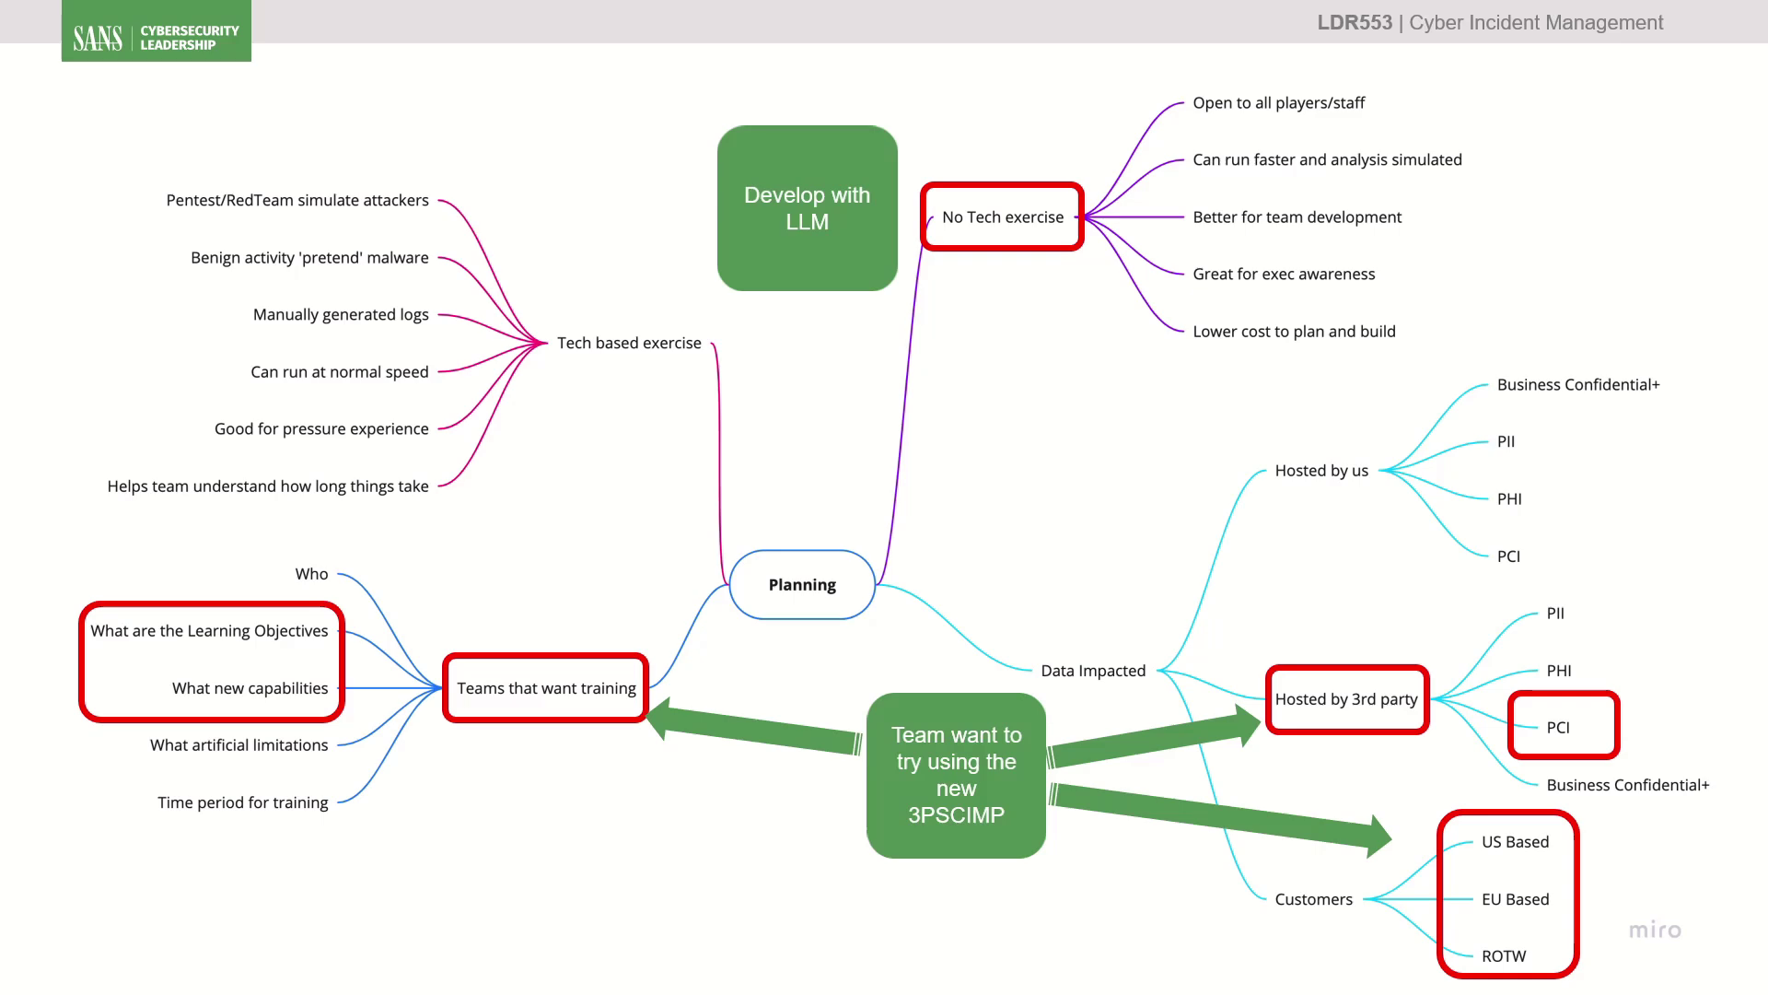
Advance the slide, then load ldr553.com/exercise-generator in Firefox to reach the ChatGPT Security Exercise Generator.
{"action": "key", "text": "Right"}
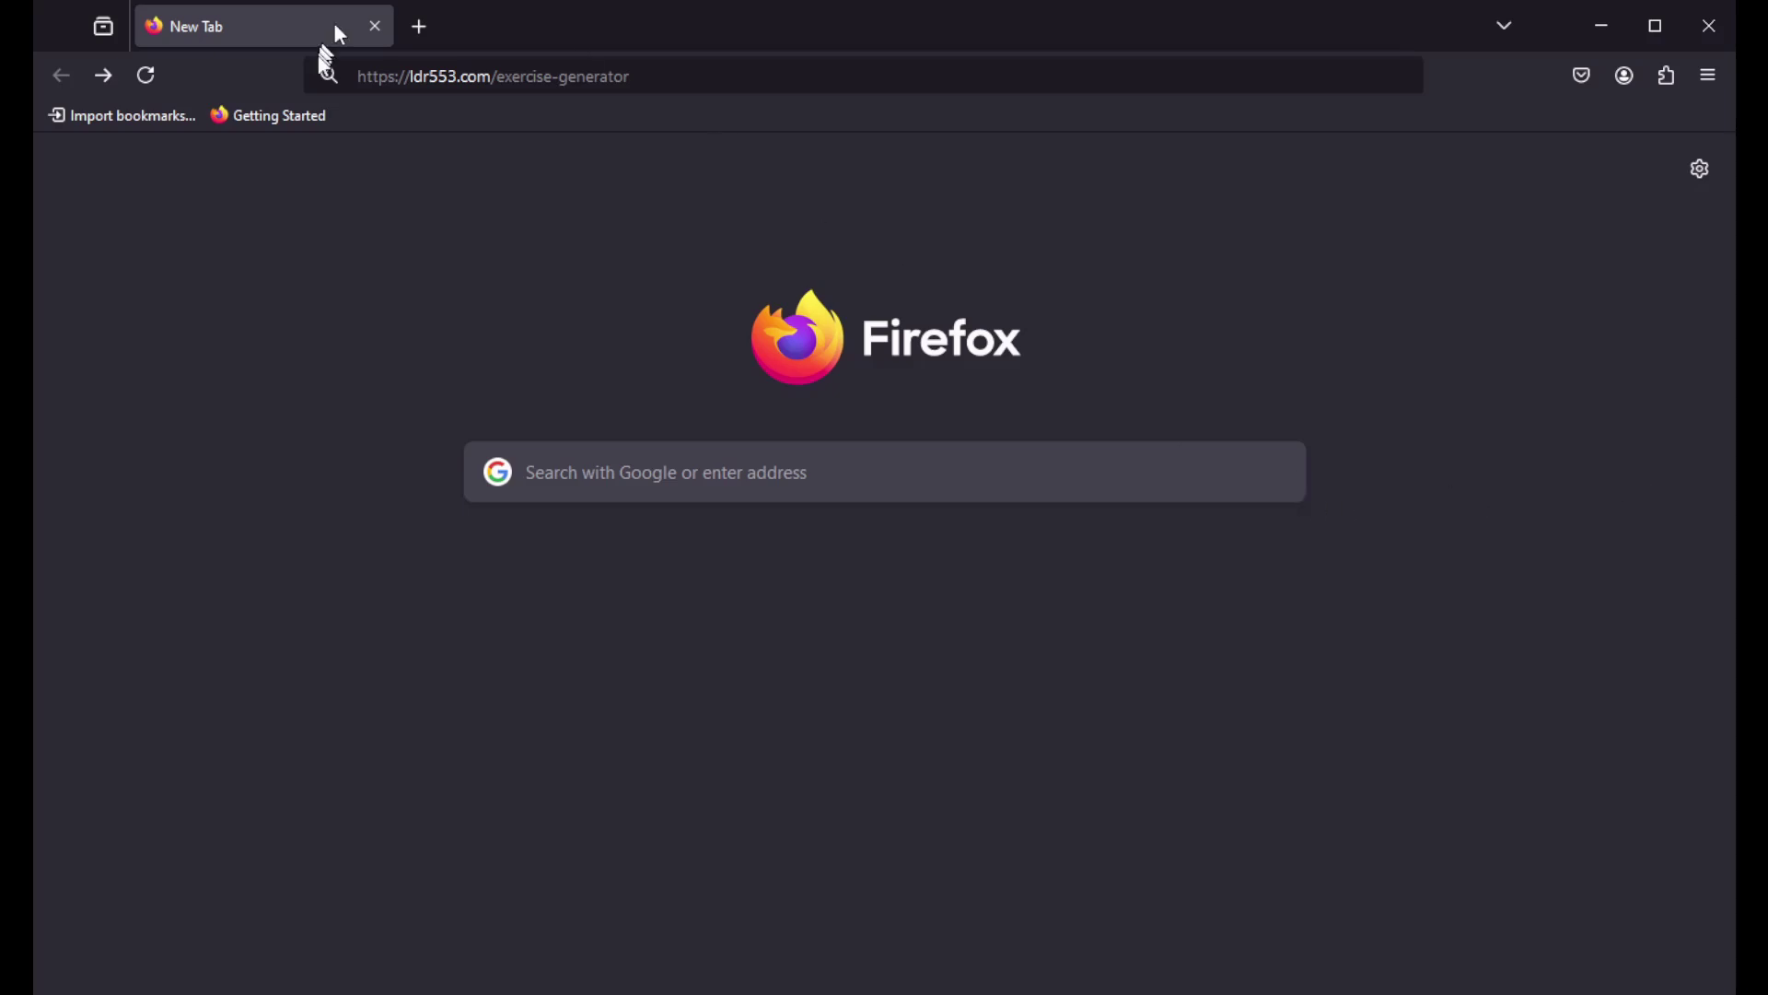
{"action": "left_click", "coordinate": [633, 73]}
{"action": "key", "text": "Return"}
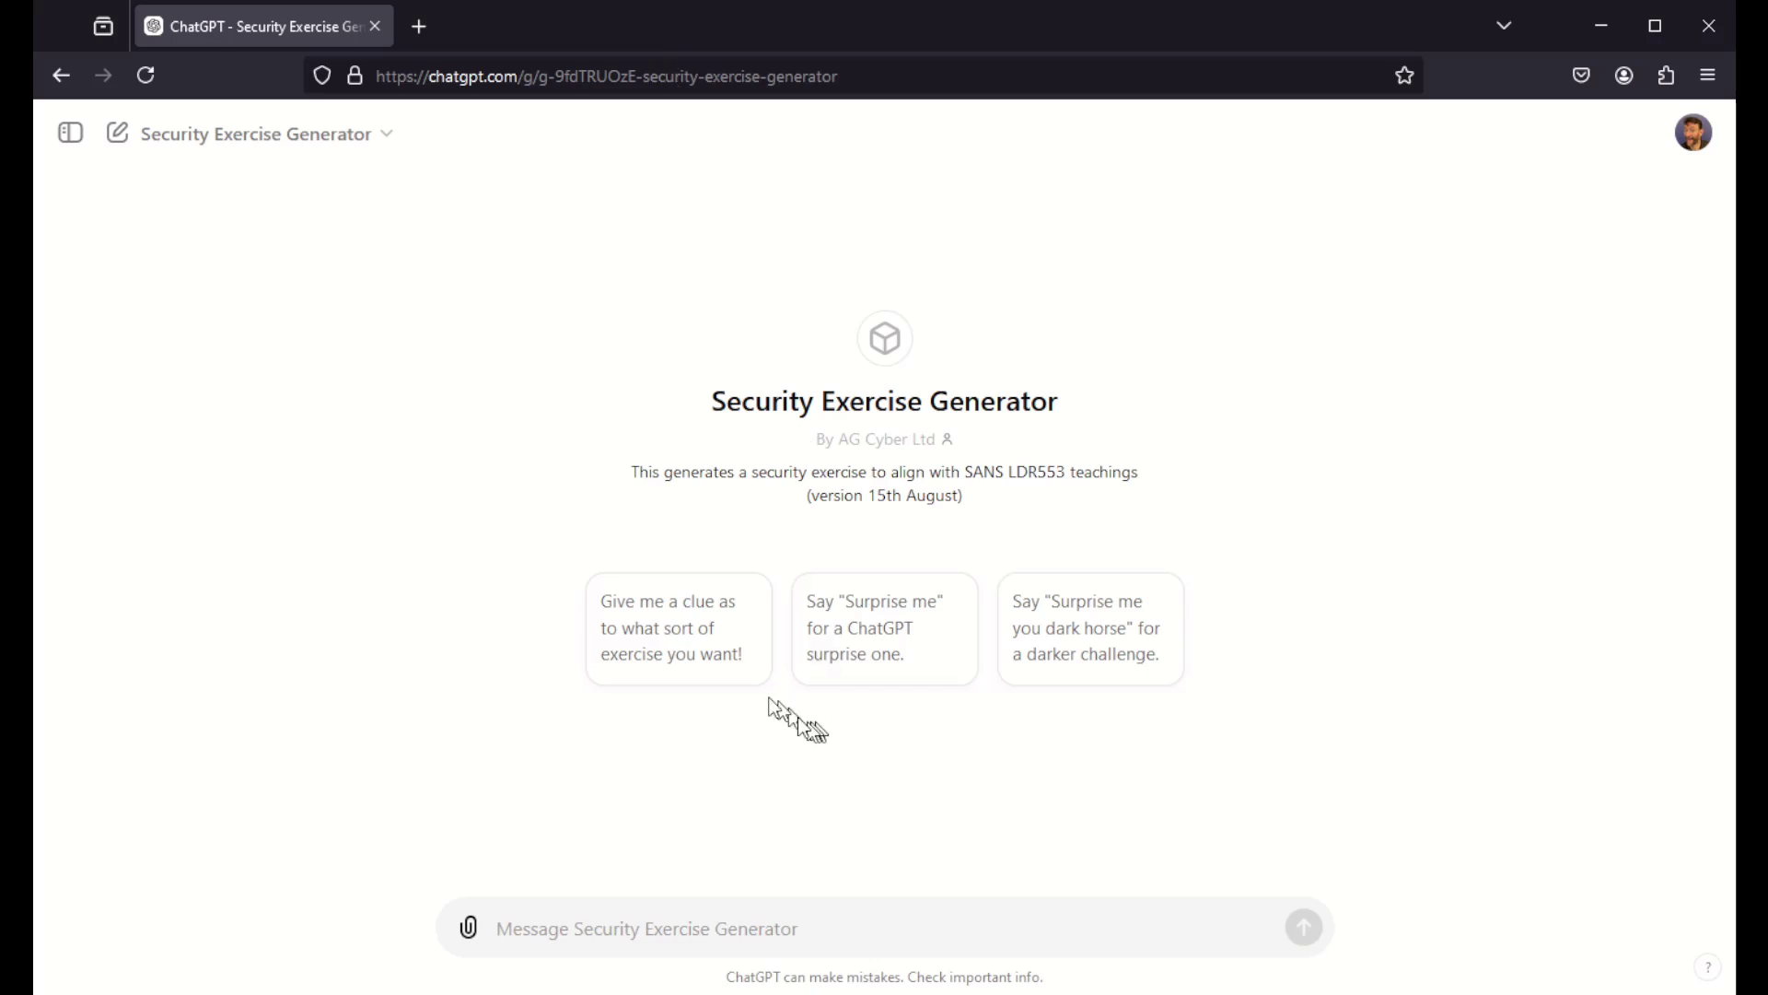
Use the 'Give me a clue' starter to get five exercise themes, then go back.
{"action": "left_click", "coordinate": [665, 650]}
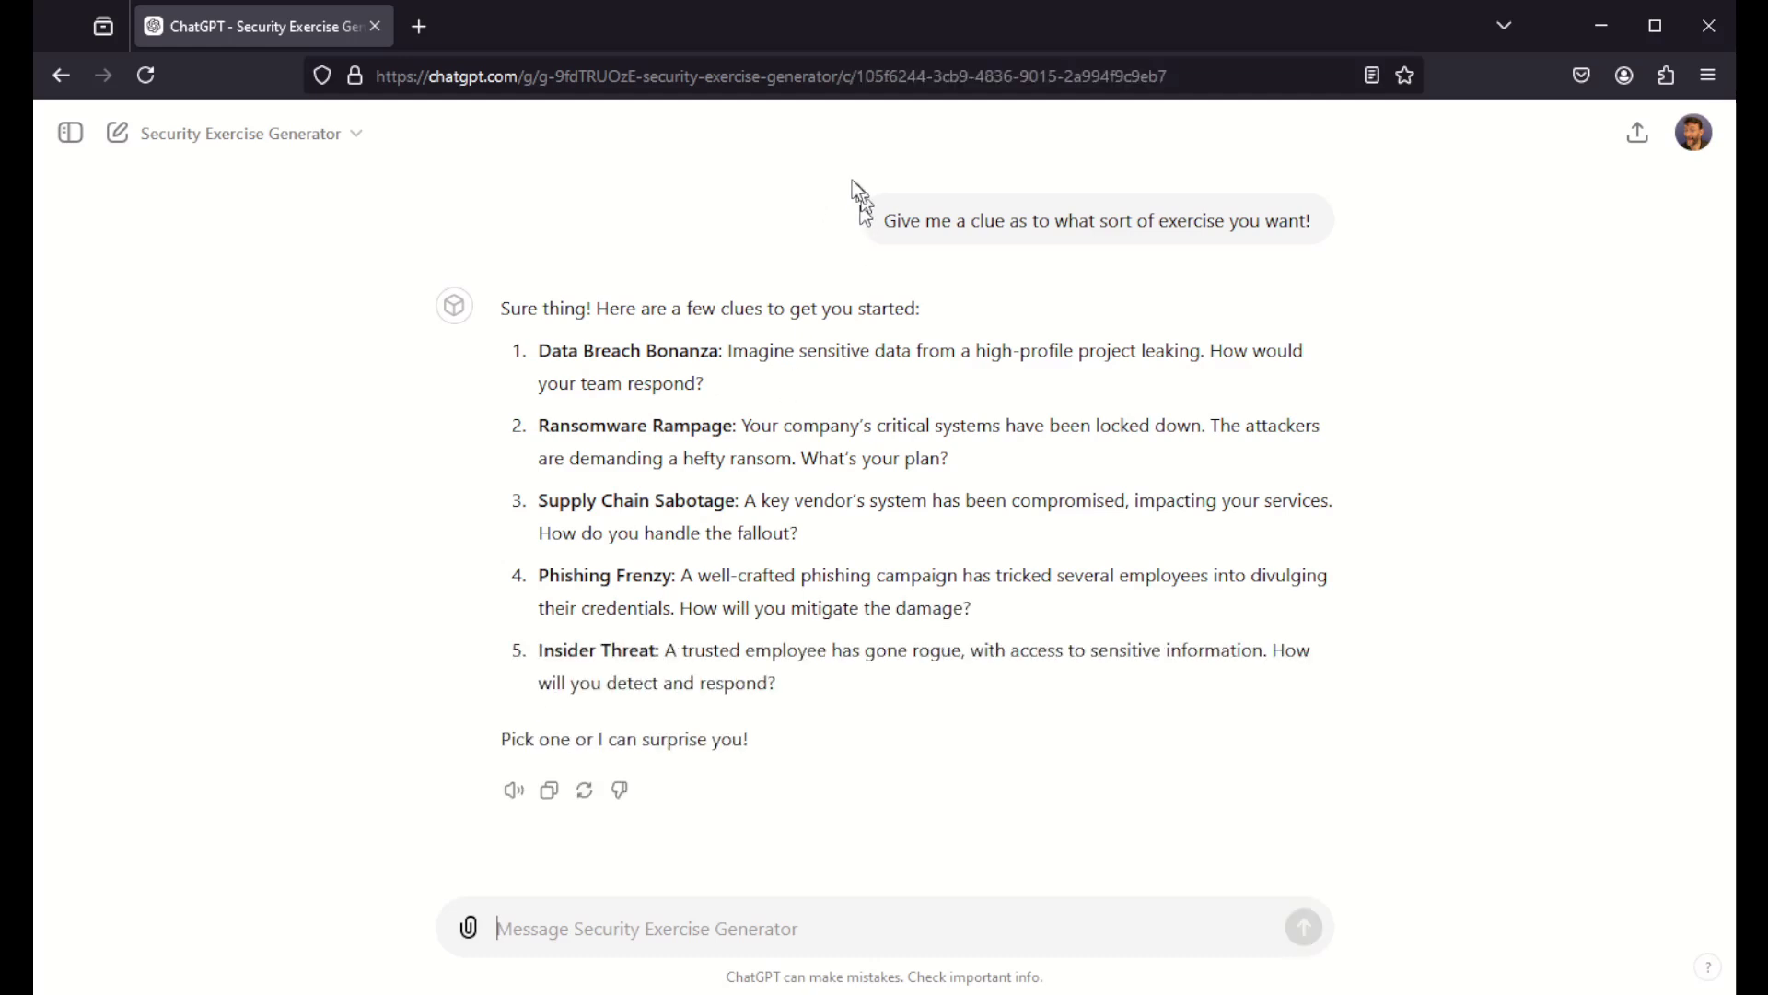
{"action": "left_click", "coordinate": [65, 81]}
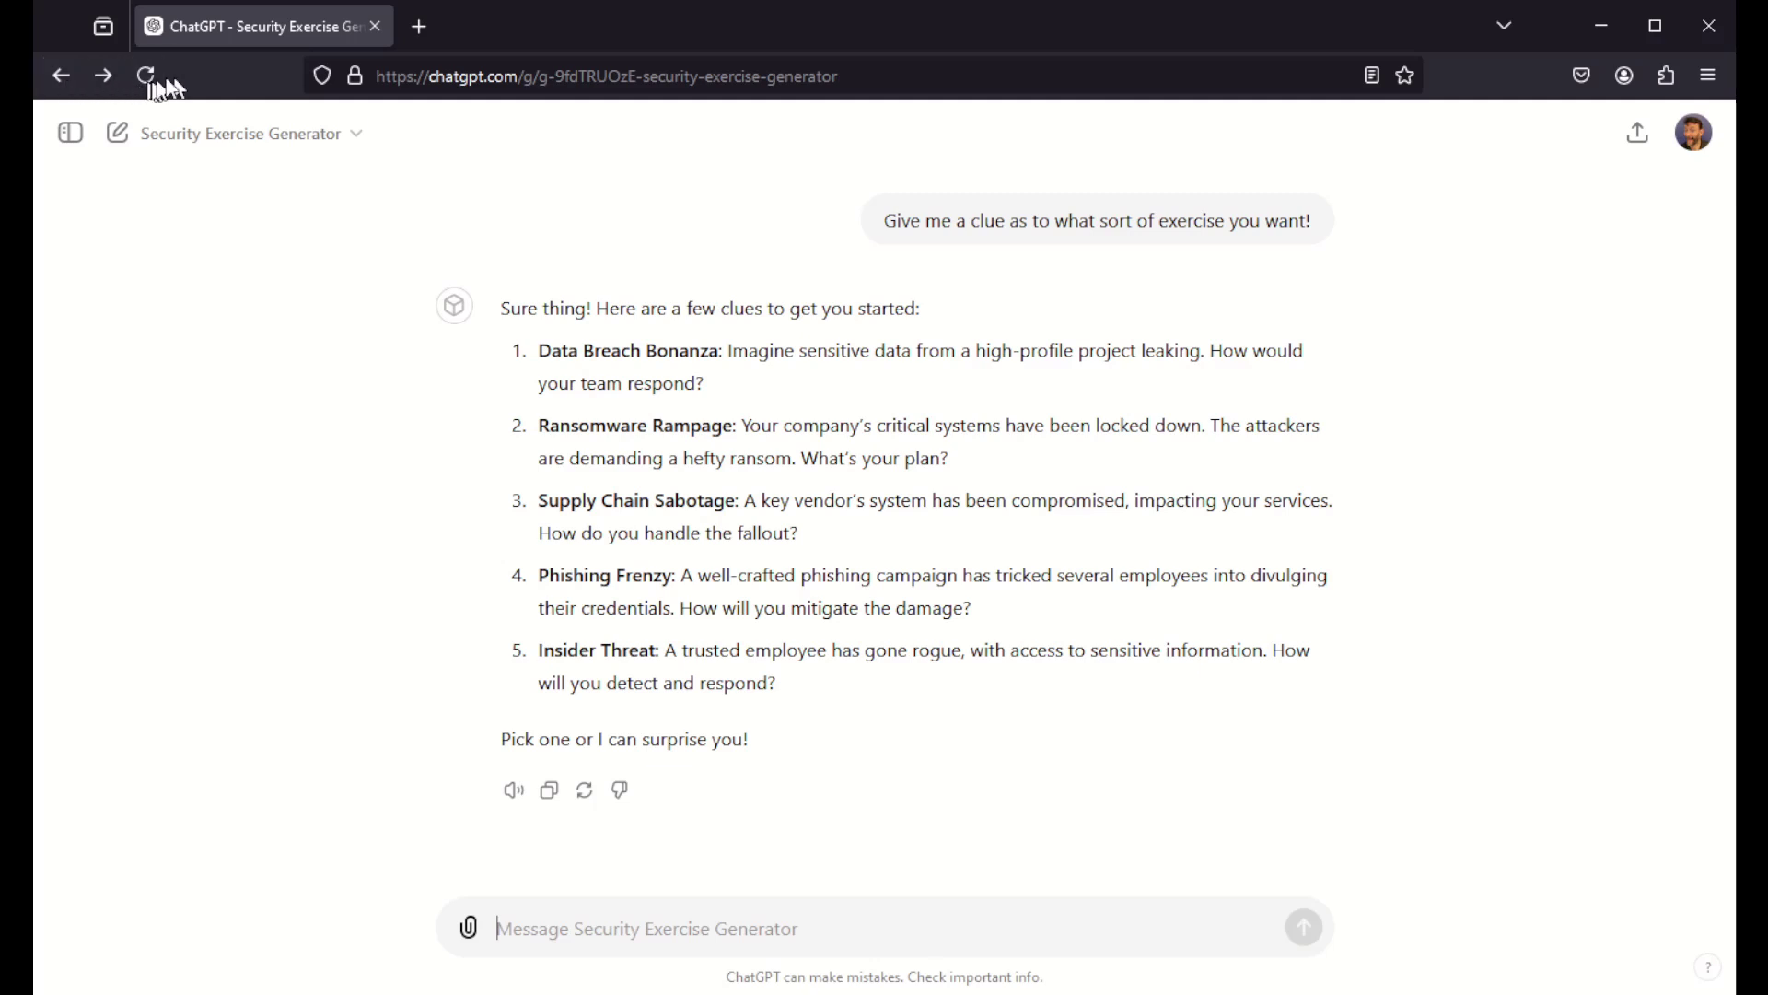
Start a new chat and try the 'Surprise me' exercise, stopping it midway.
{"action": "left_click", "coordinate": [276, 140]}
{"action": "left_click", "coordinate": [288, 205]}
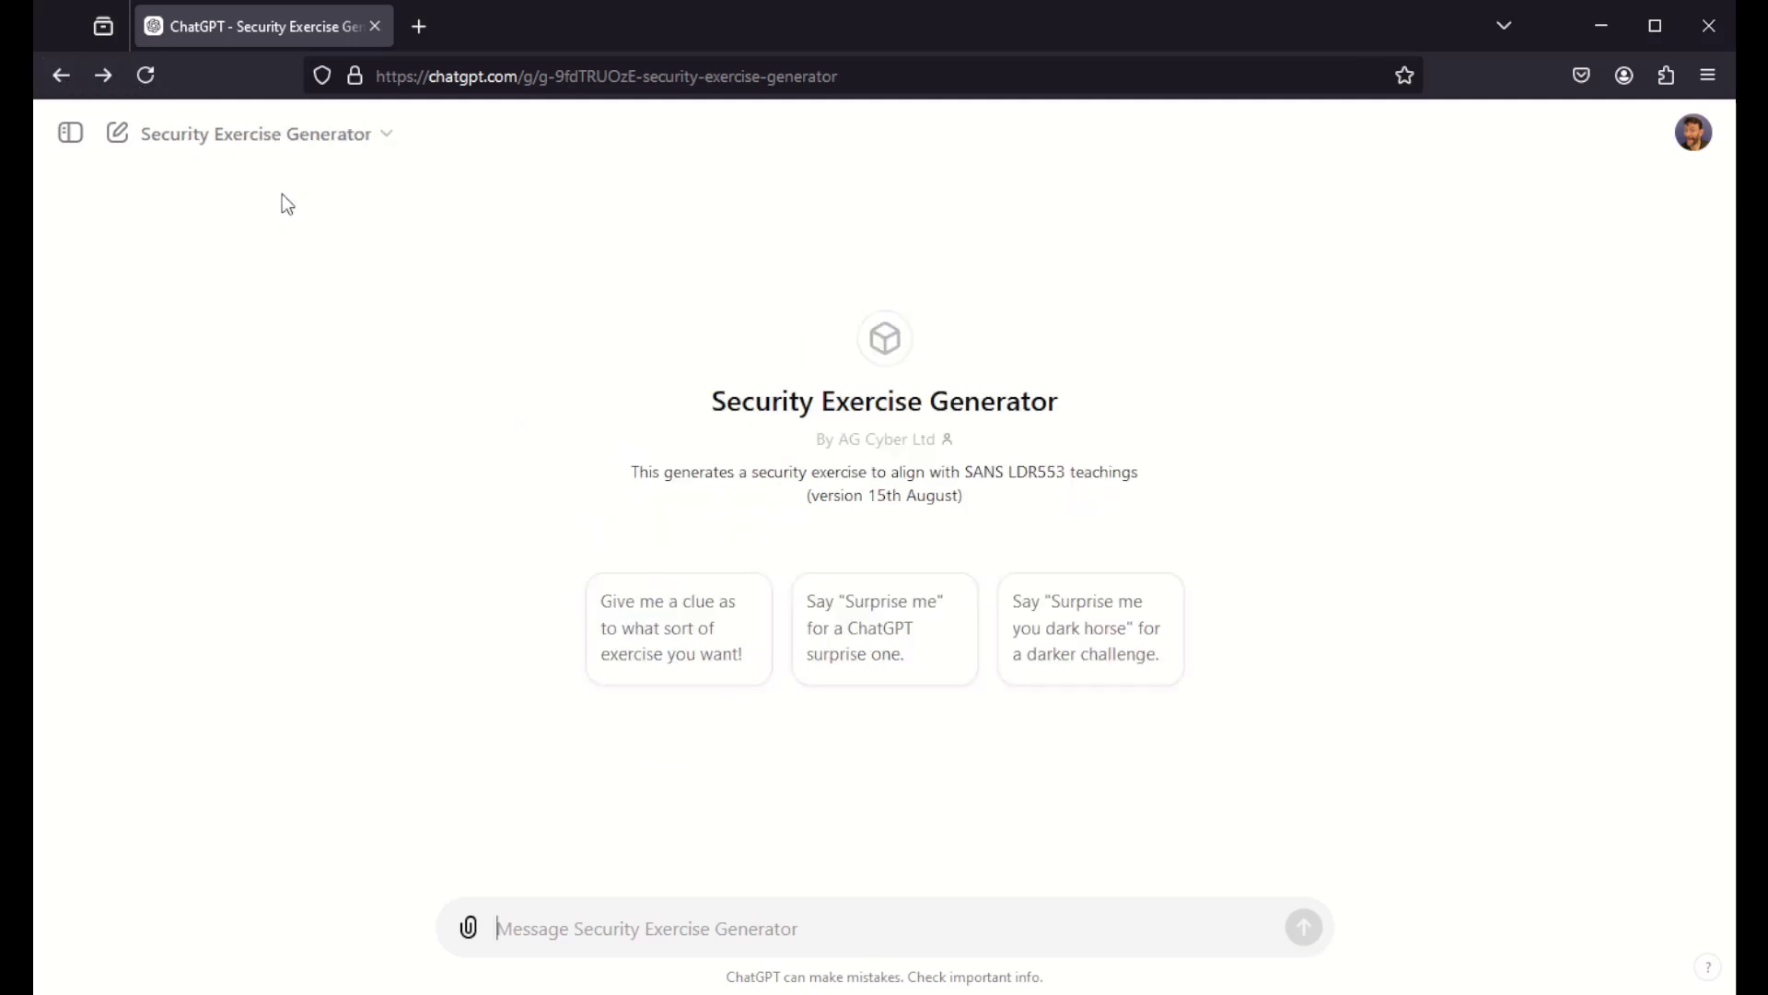
{"action": "left_click", "coordinate": [917, 660]}
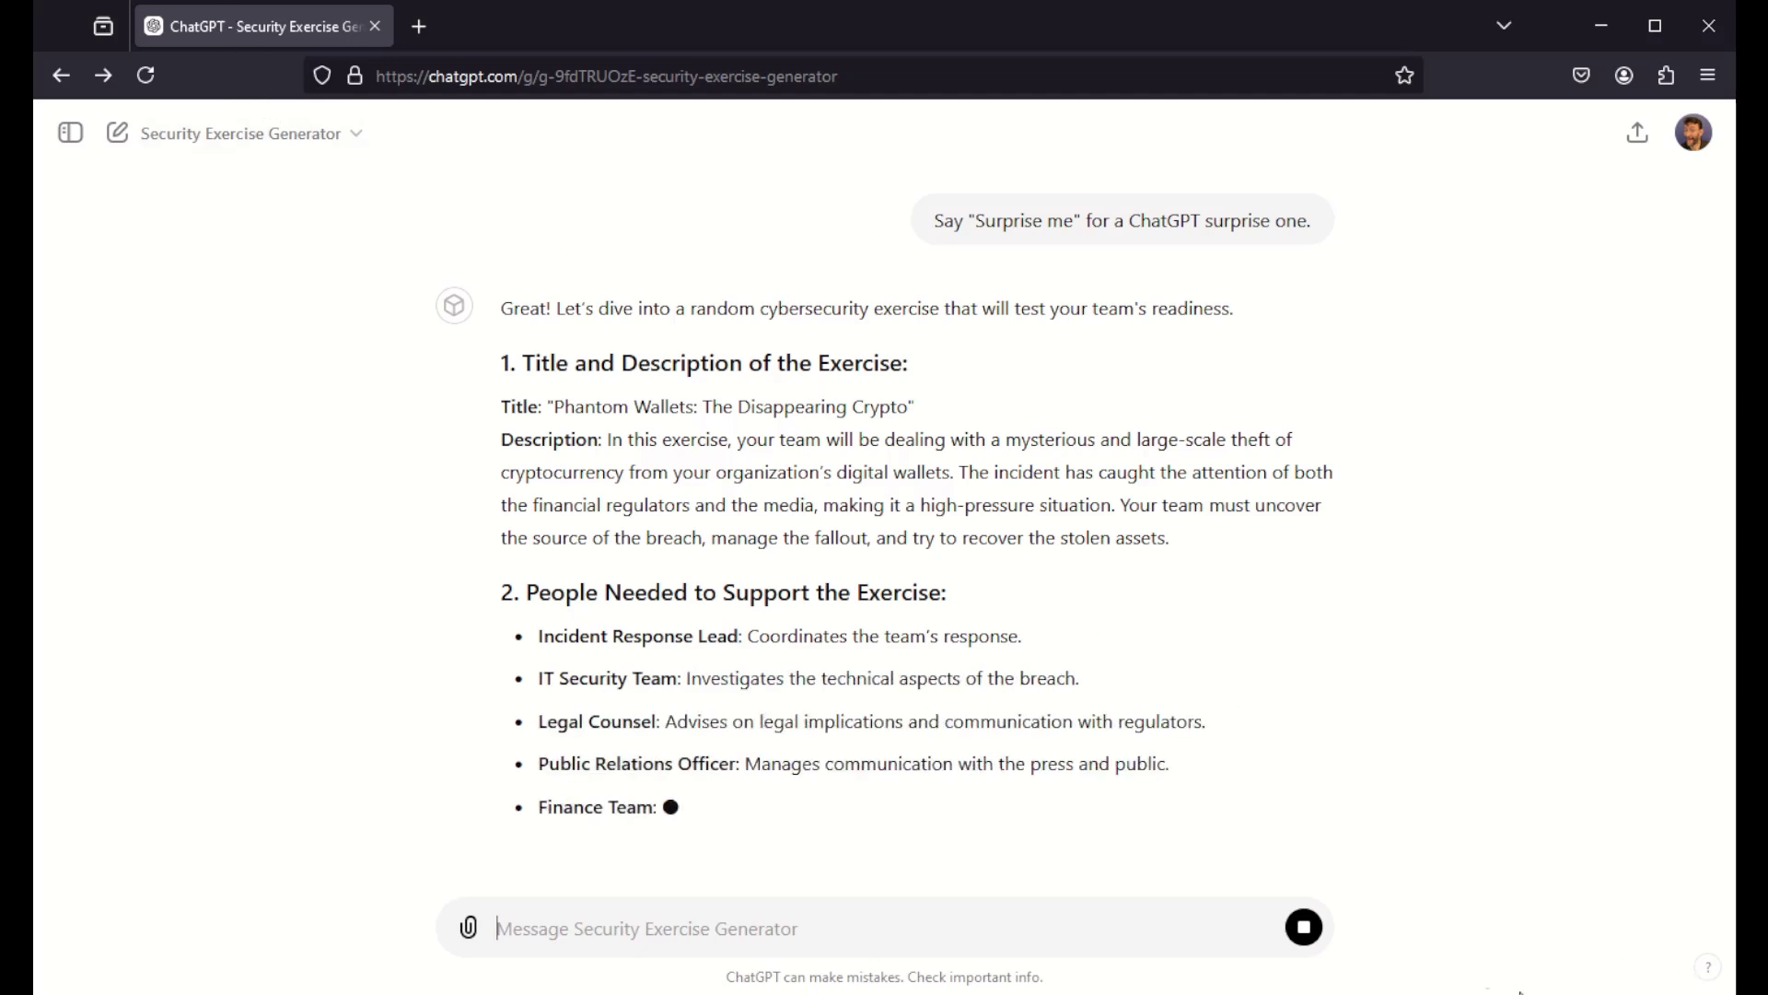
{"action": "left_click", "coordinate": [1304, 927]}
Open a fresh chat and type the request: 4 on-site people, IR, Legal, HR, malware with non-PCI PII.
{"action": "left_click", "coordinate": [242, 133]}
{"action": "left_click", "coordinate": [254, 191]}
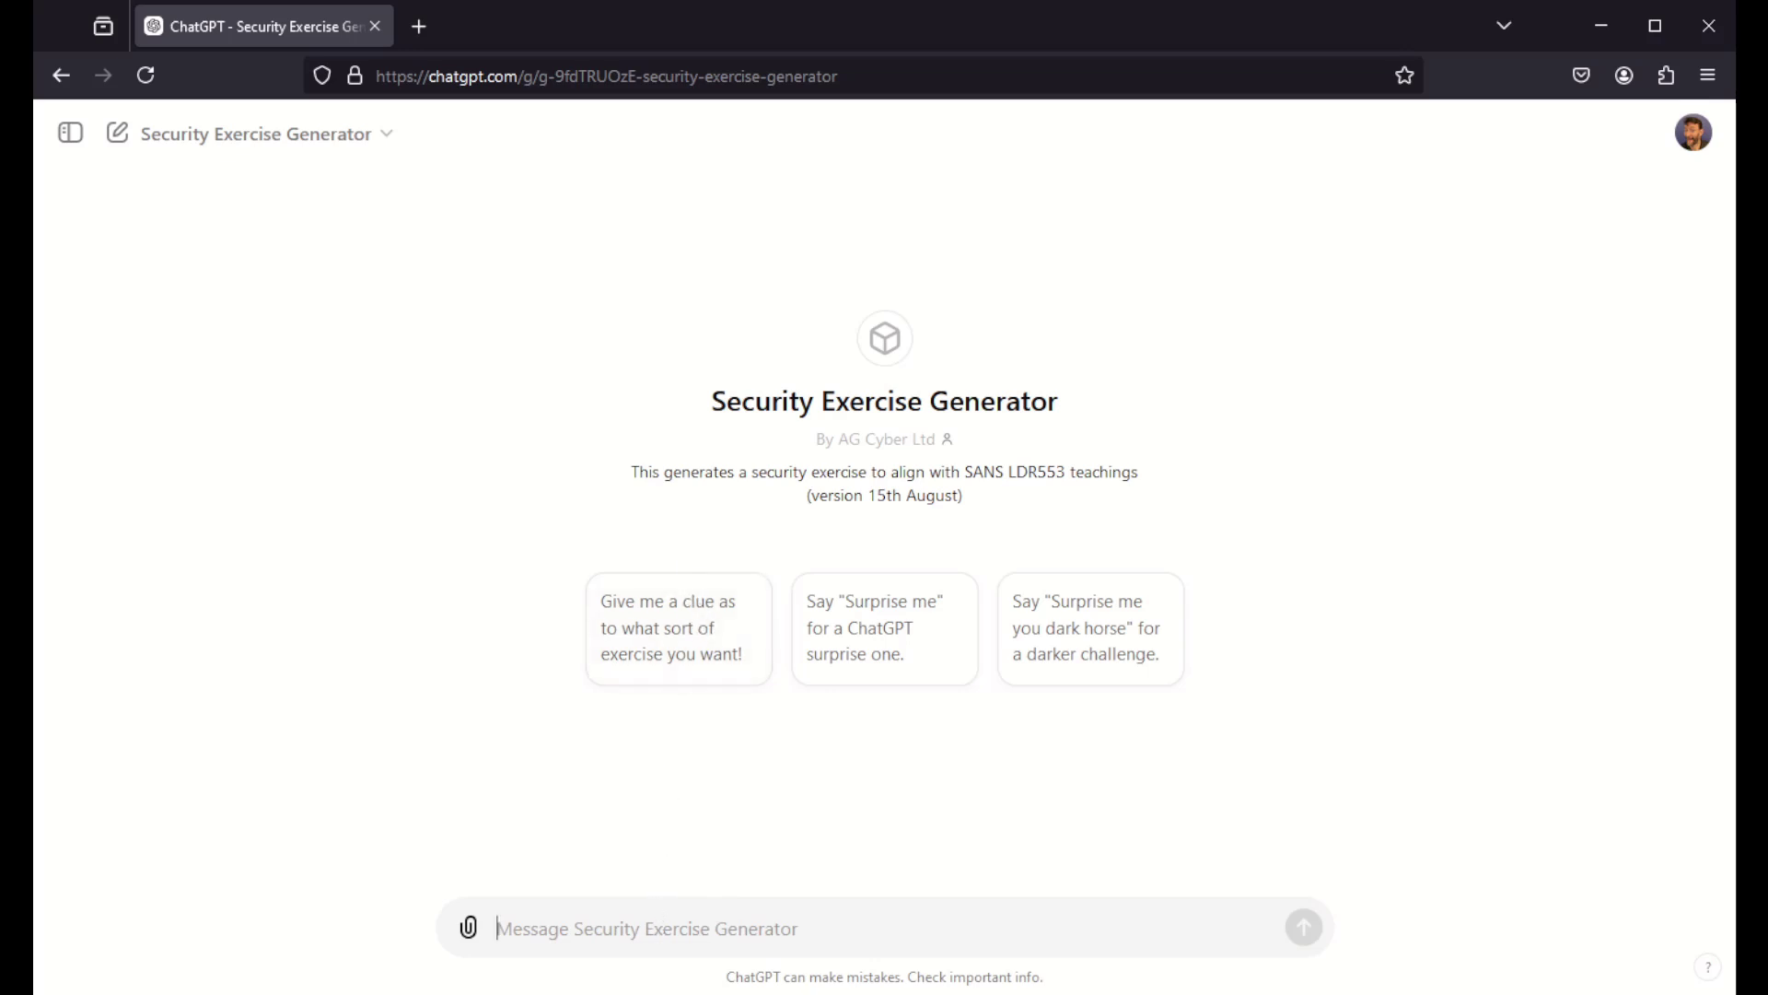
{"action": "type", "text": "4 people"}
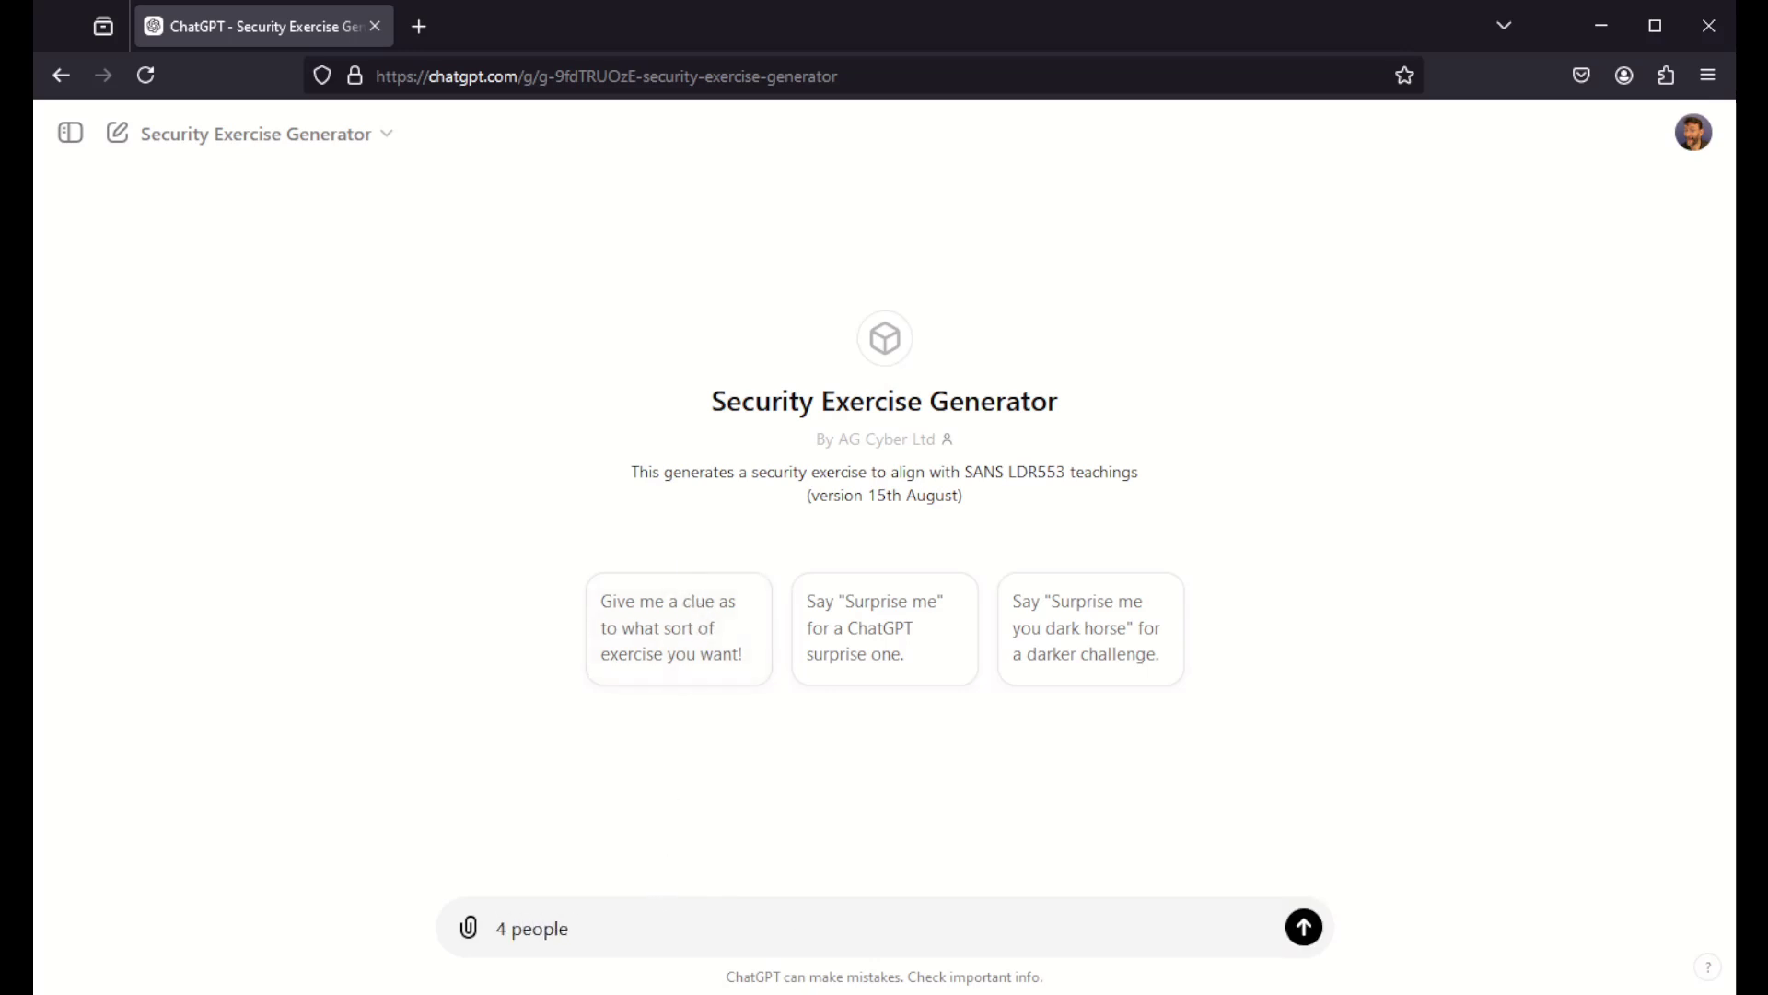
{"action": "type", "text": " on-site"}
{"action": "type", "text": ", IR, Legal"}
{"action": "type", "text": ", HR and"}
{"action": "type", "text": " SCO"}
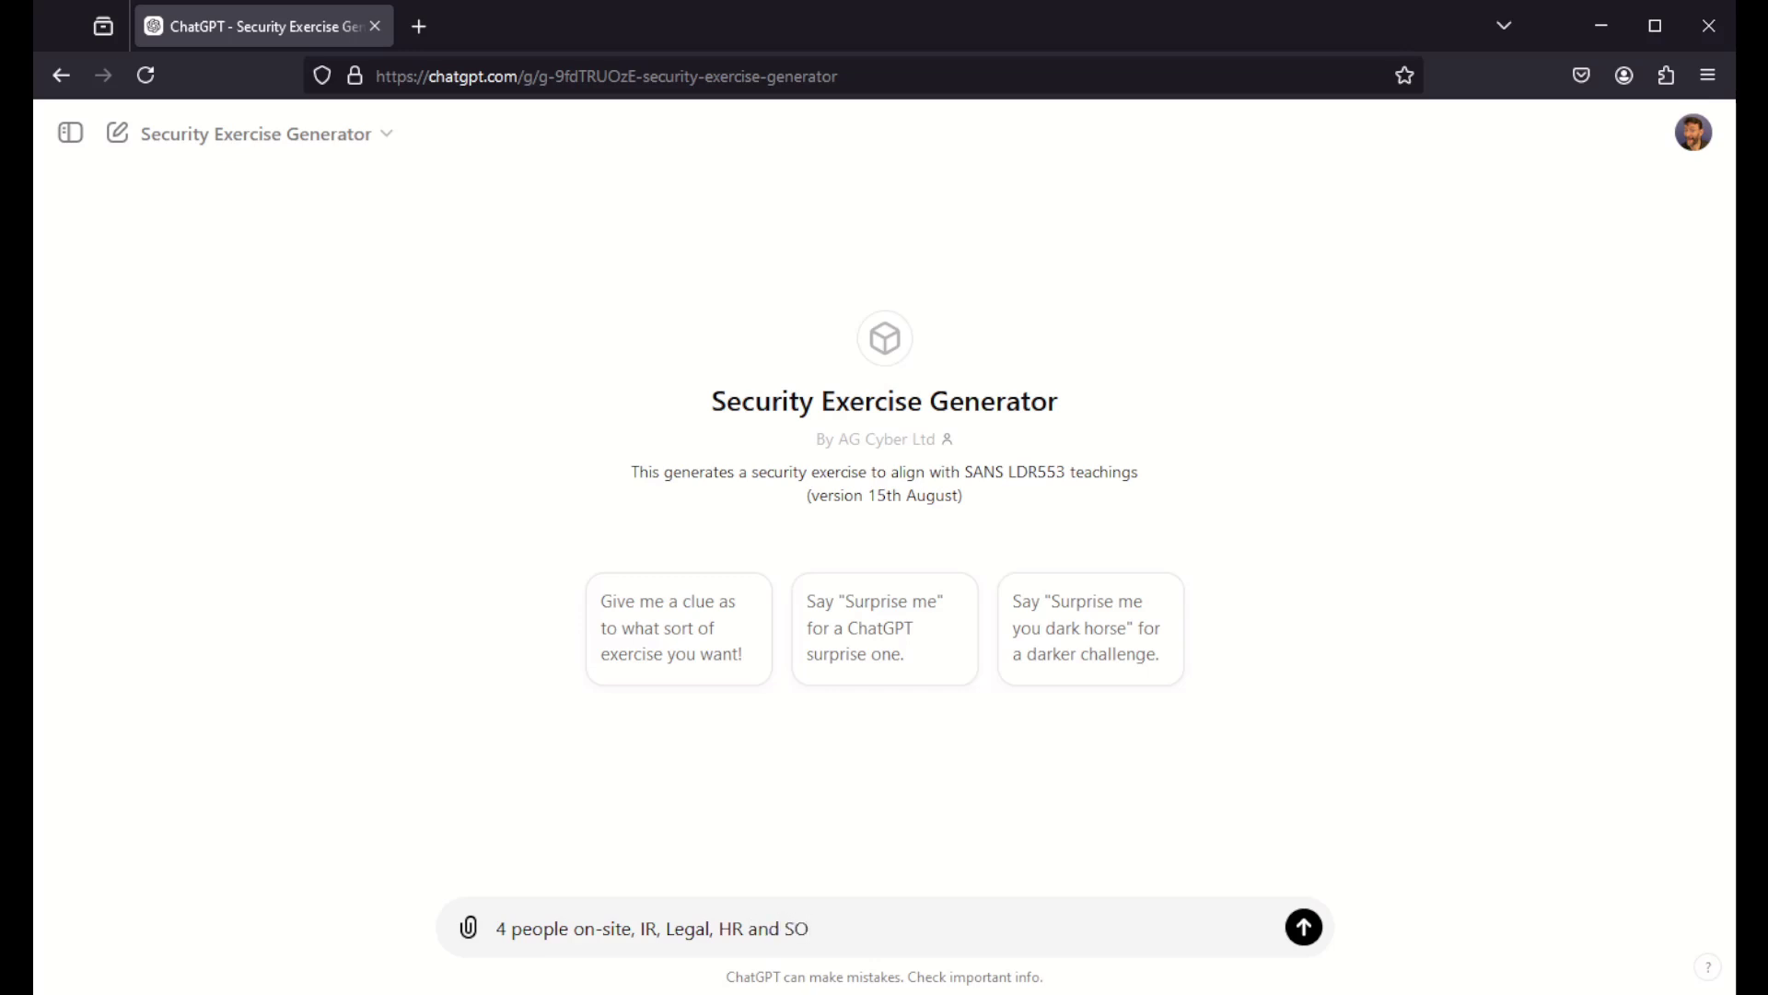
{"action": "type", "text": ". Malware exercuse"}
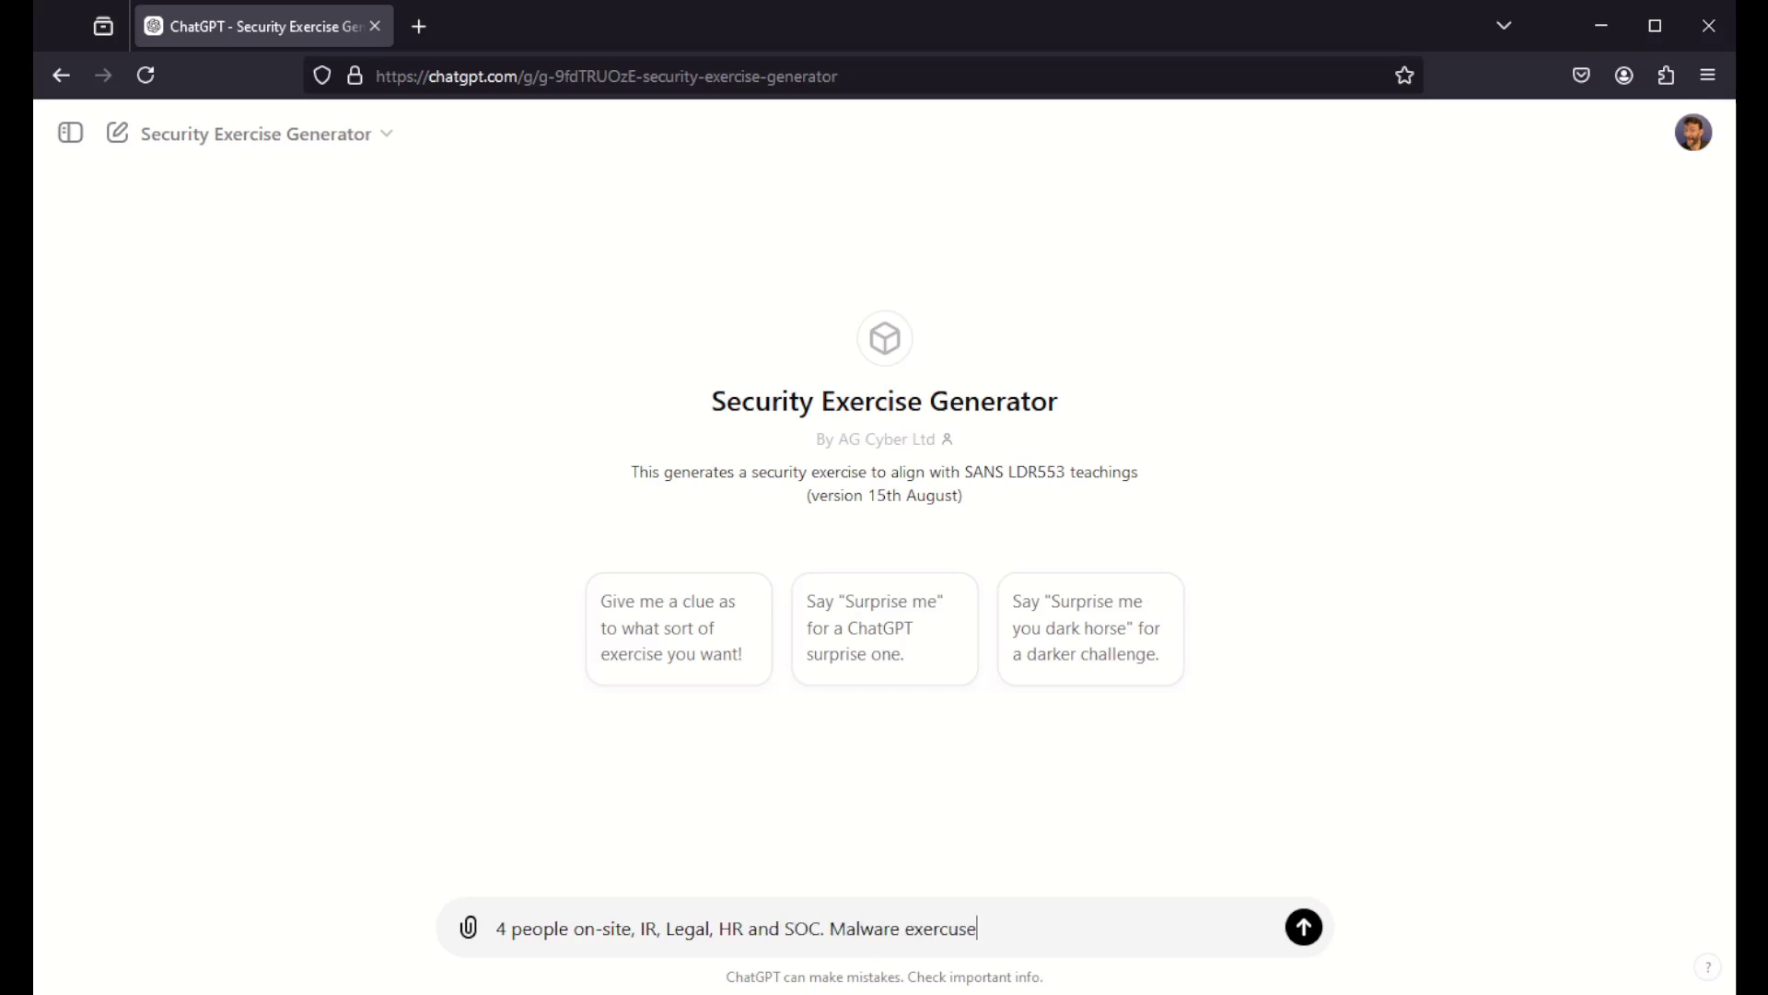
{"action": "type", "text": "se with non-PCI data but"}
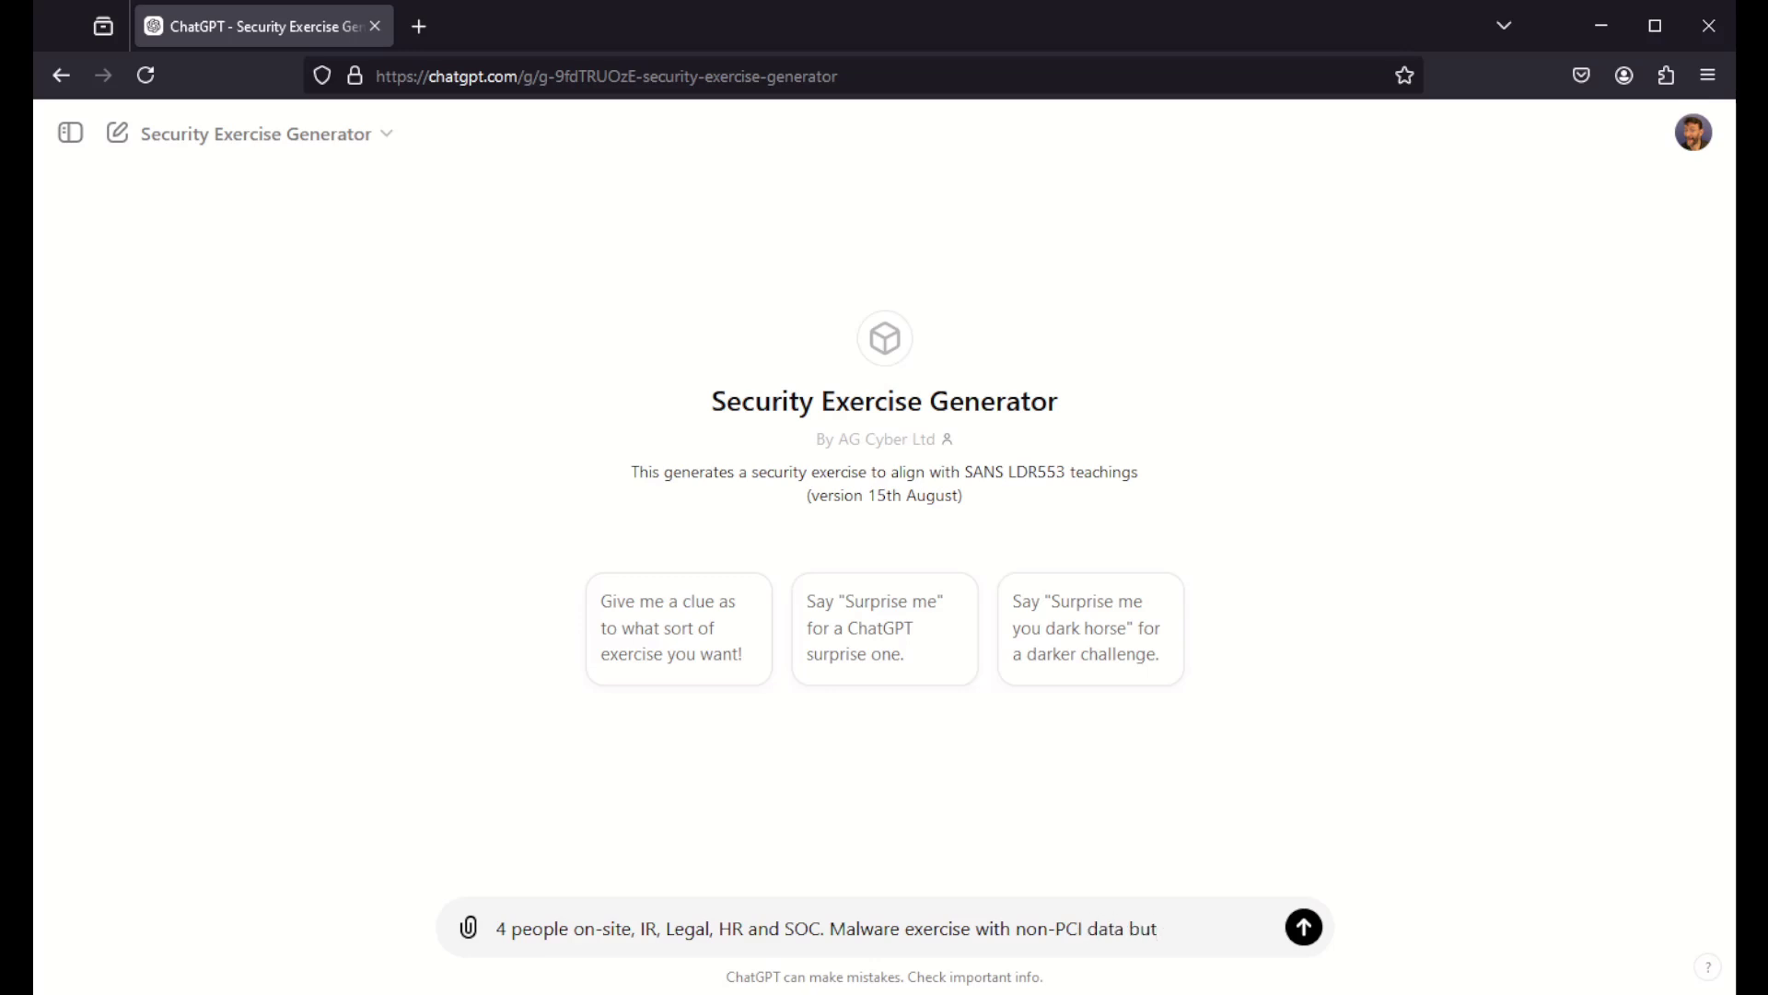
{"action": "type", "text": " PII customer data impacted"}
Send the malware exercise request for four on-site IR, Legal, HR and SOC people.
{"action": "key", "text": "Return"}
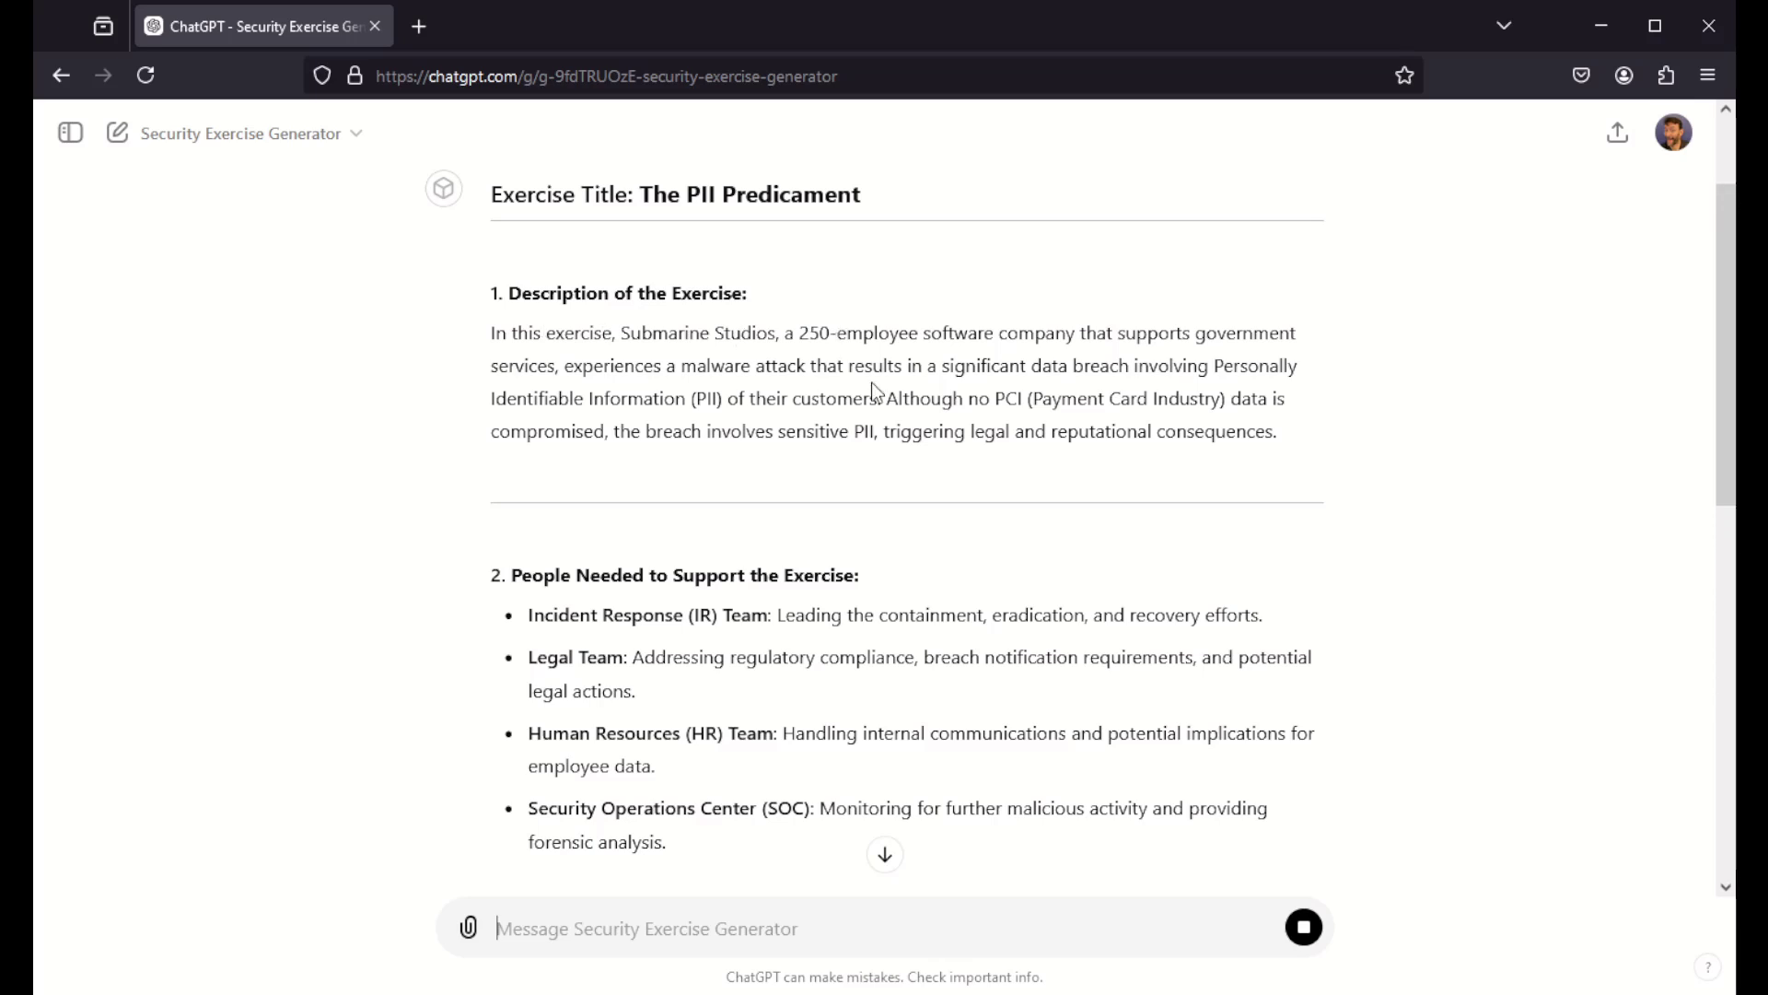
Review all four phases of 'The PII Predicament' and start typing 'flesh out phase 1 more'.
{"action": "scroll", "coordinate": [697, 467], "scroll_direction": "down", "scroll_amount": 3}
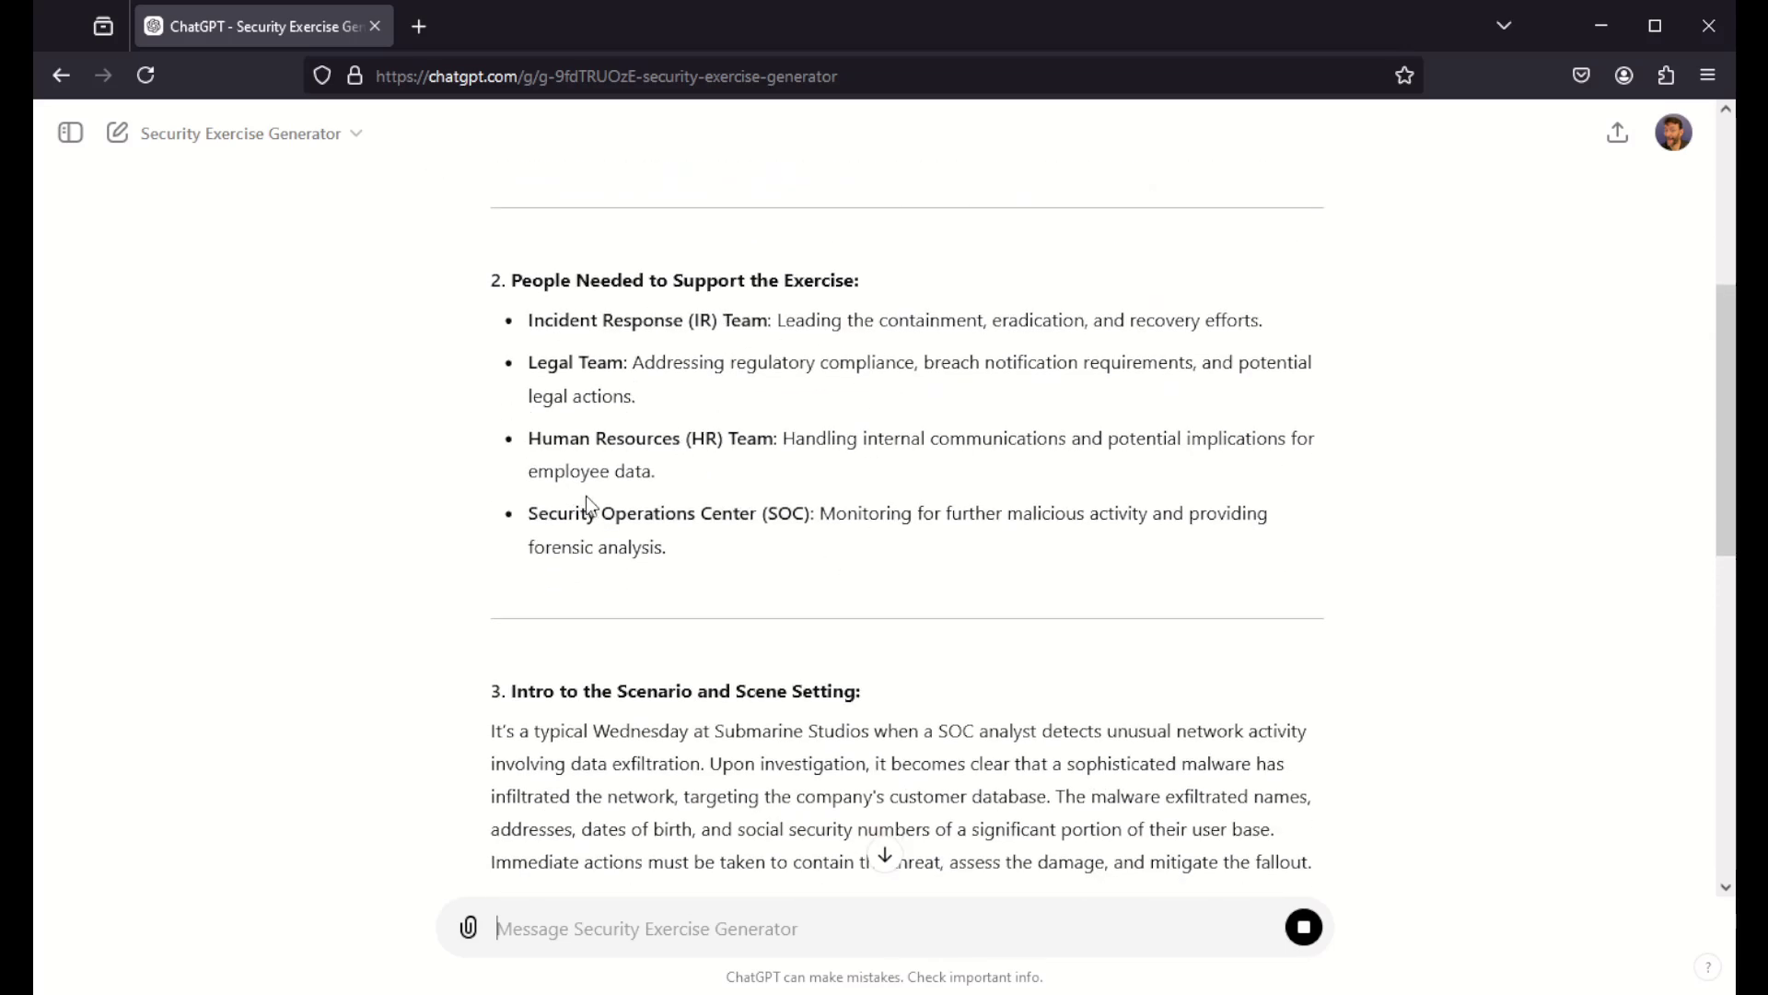
{"action": "scroll", "coordinate": [584, 501], "scroll_direction": "down", "scroll_amount": 3}
{"action": "scroll", "coordinate": [1042, 677], "scroll_direction": "down", "scroll_amount": 3}
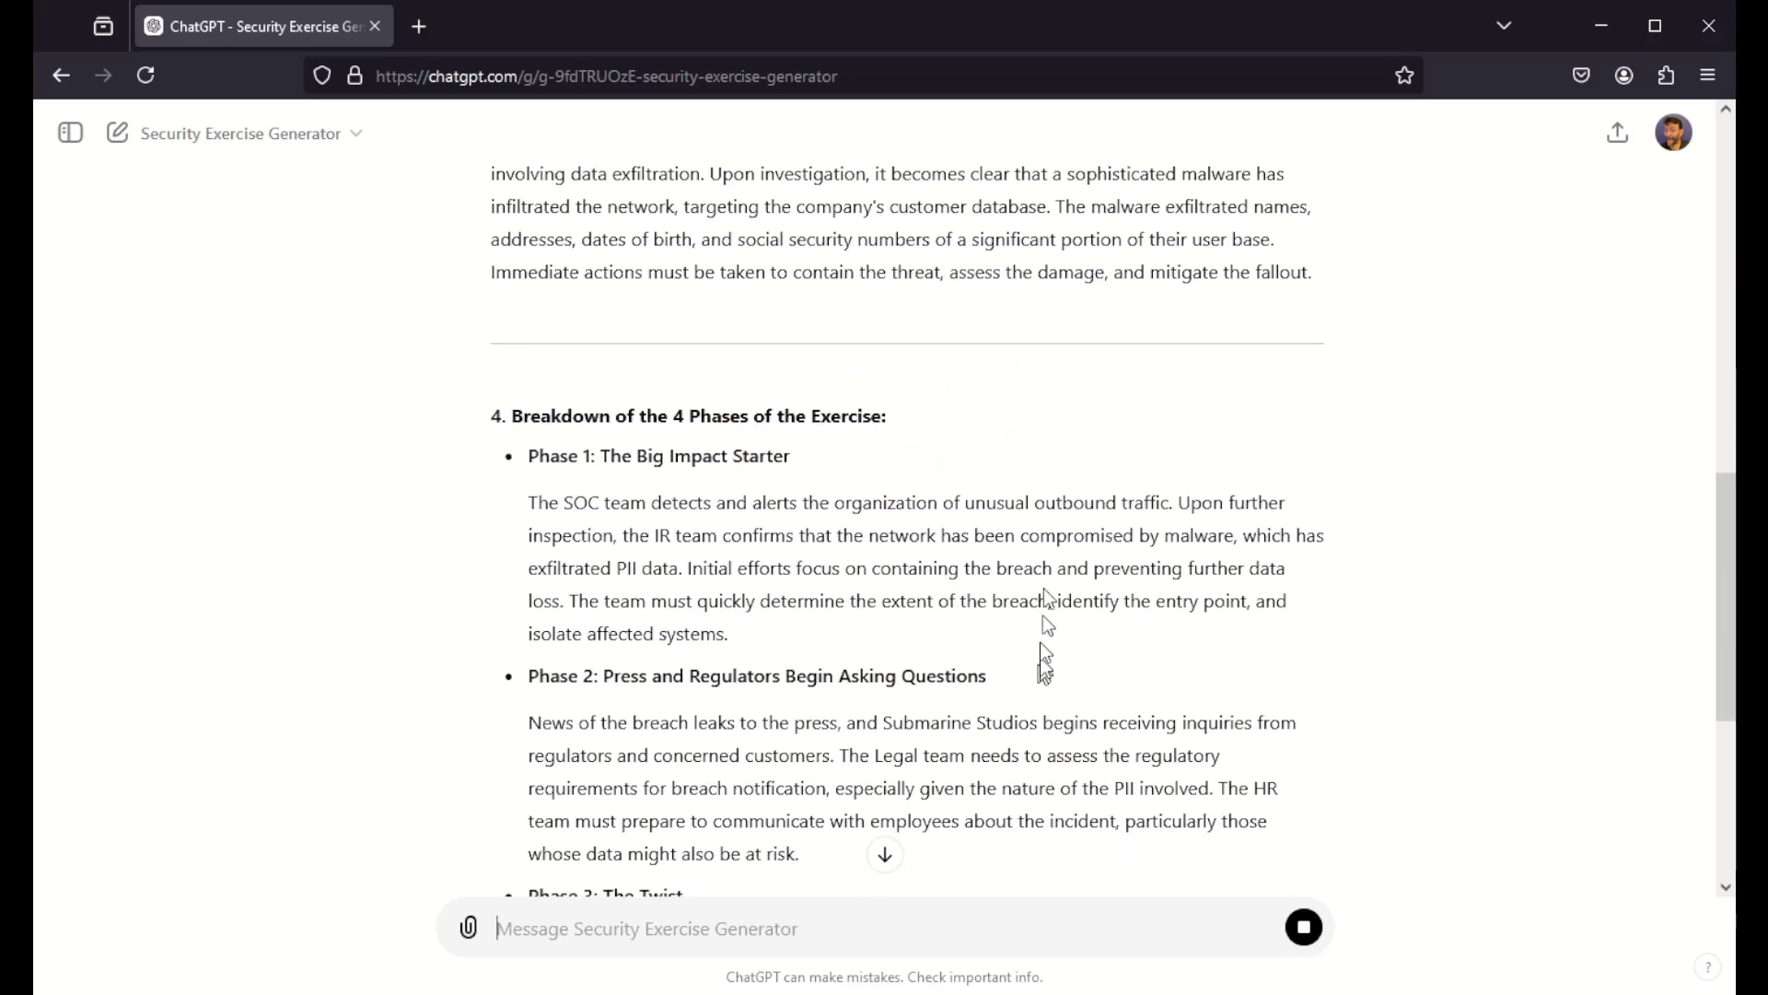
{"action": "scroll", "coordinate": [903, 577], "scroll_direction": "down", "scroll_amount": 3}
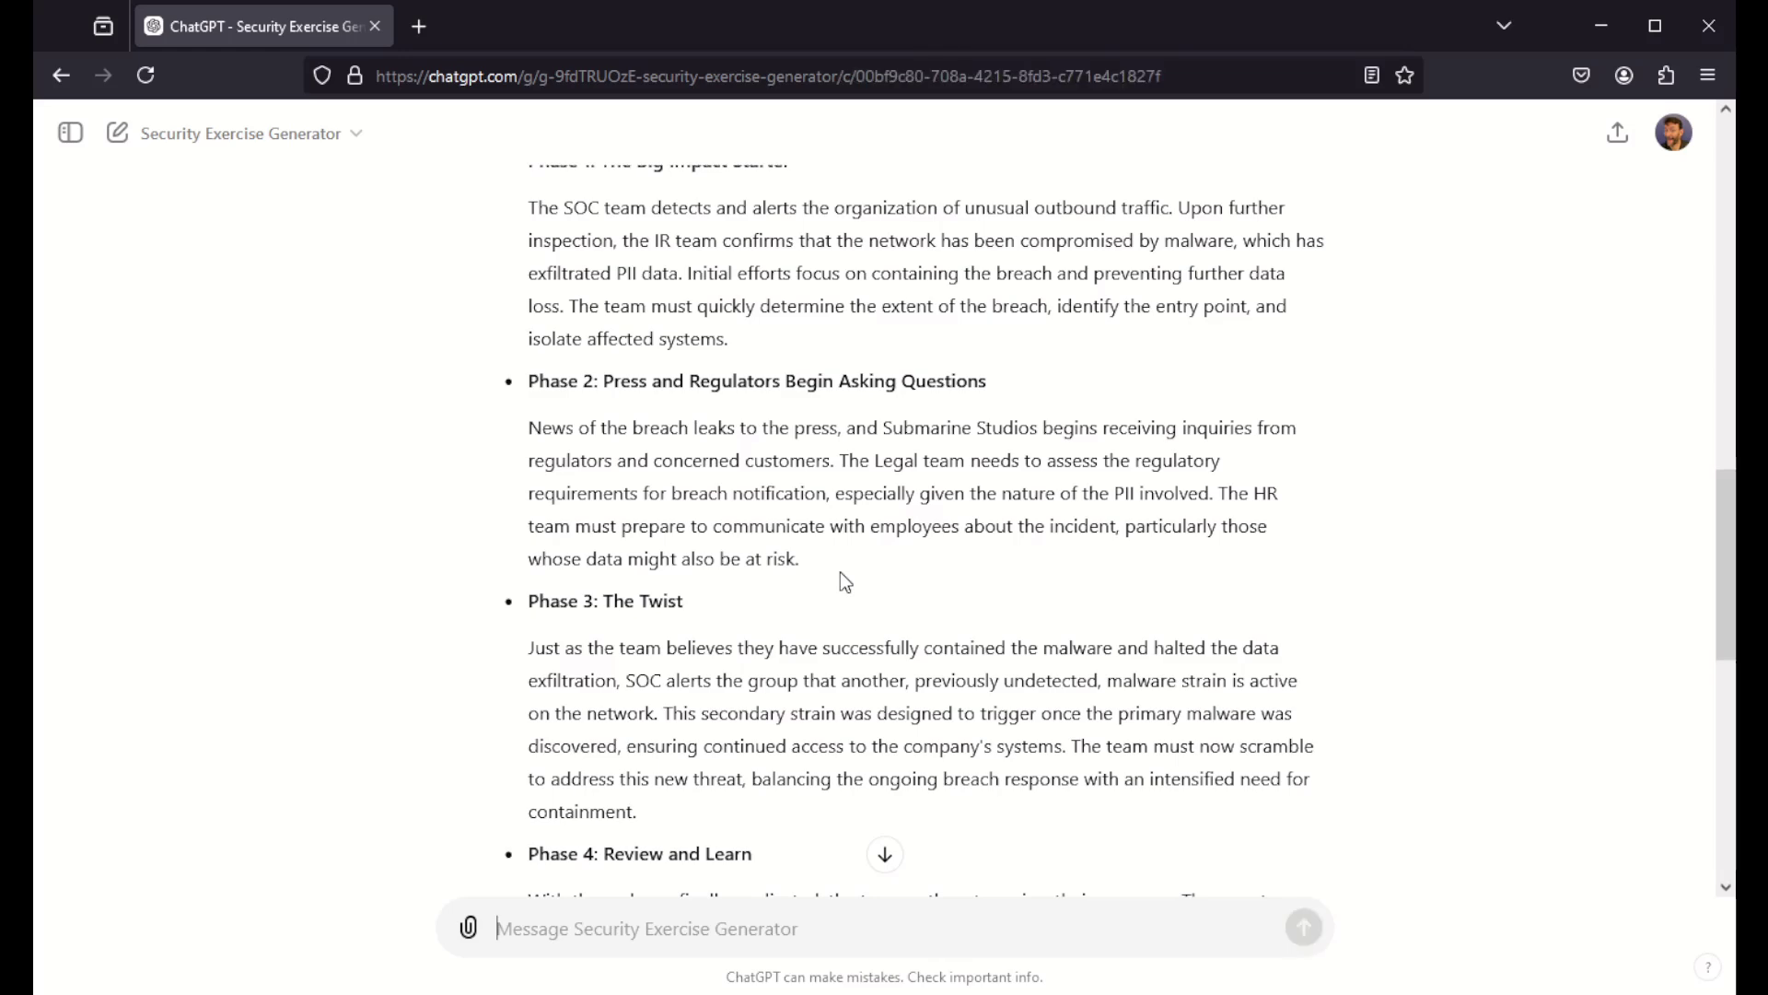
{"action": "scroll", "coordinate": [839, 572], "scroll_direction": "down", "scroll_amount": 3}
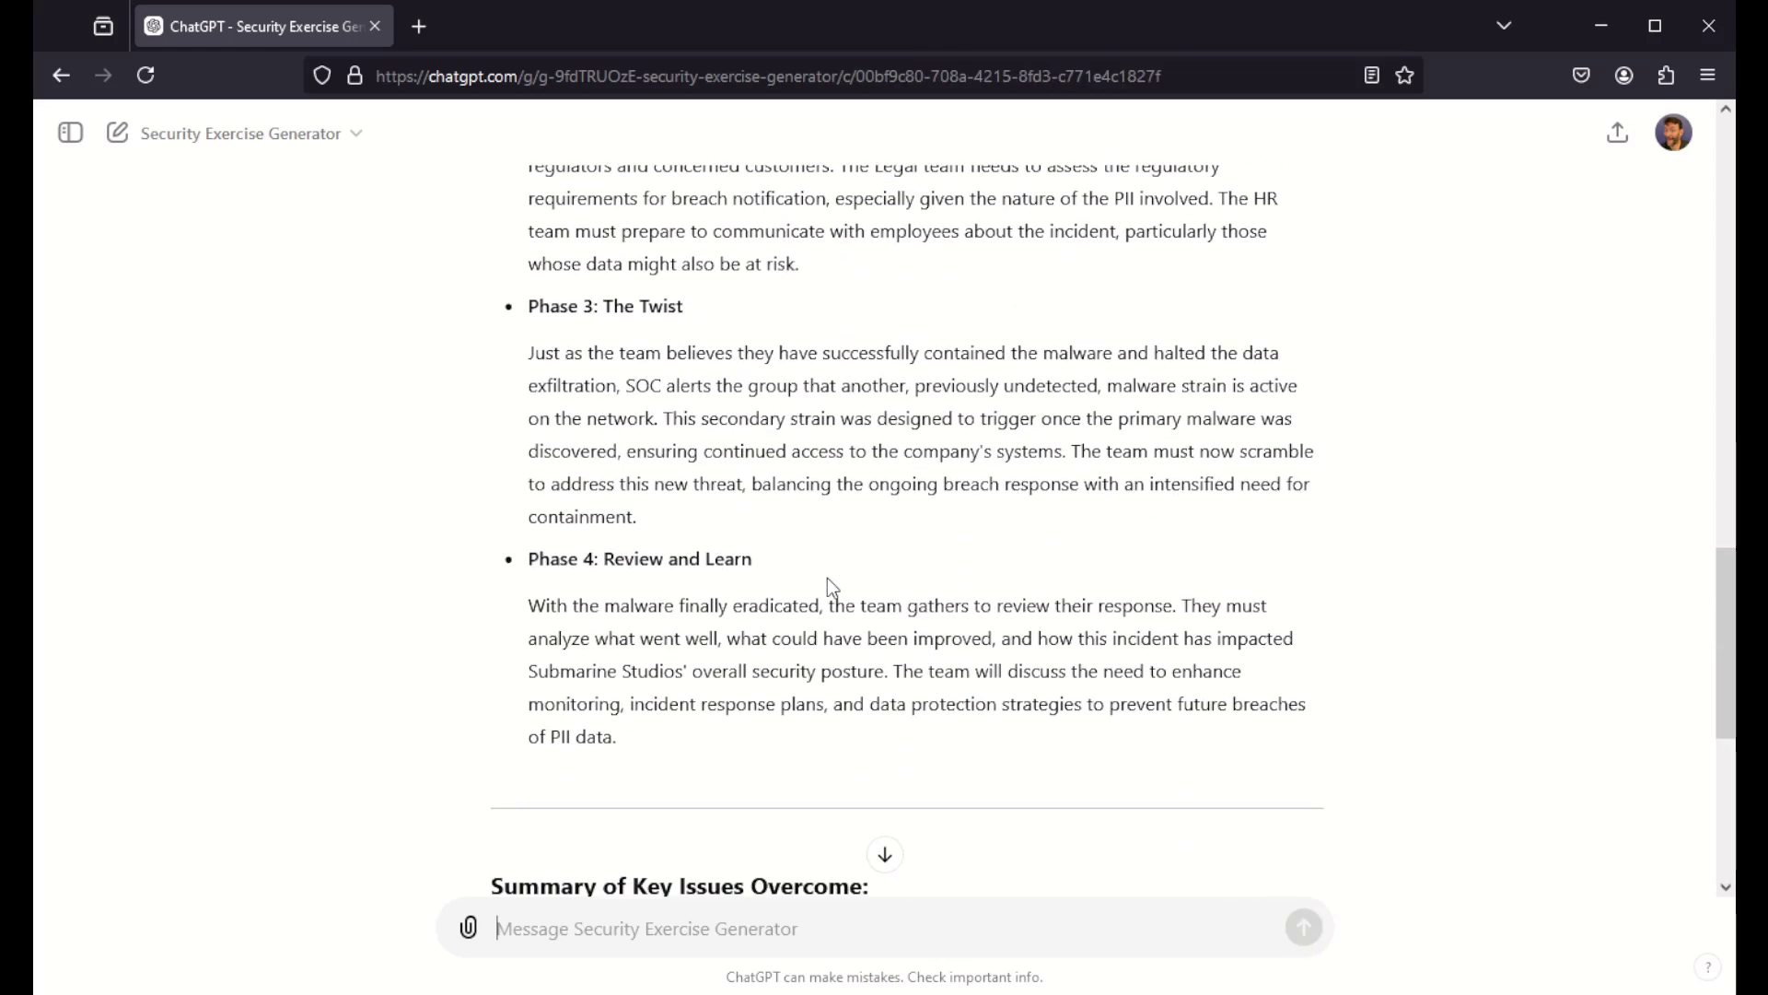
{"action": "scroll", "coordinate": [827, 577], "scroll_direction": "down", "scroll_amount": 5}
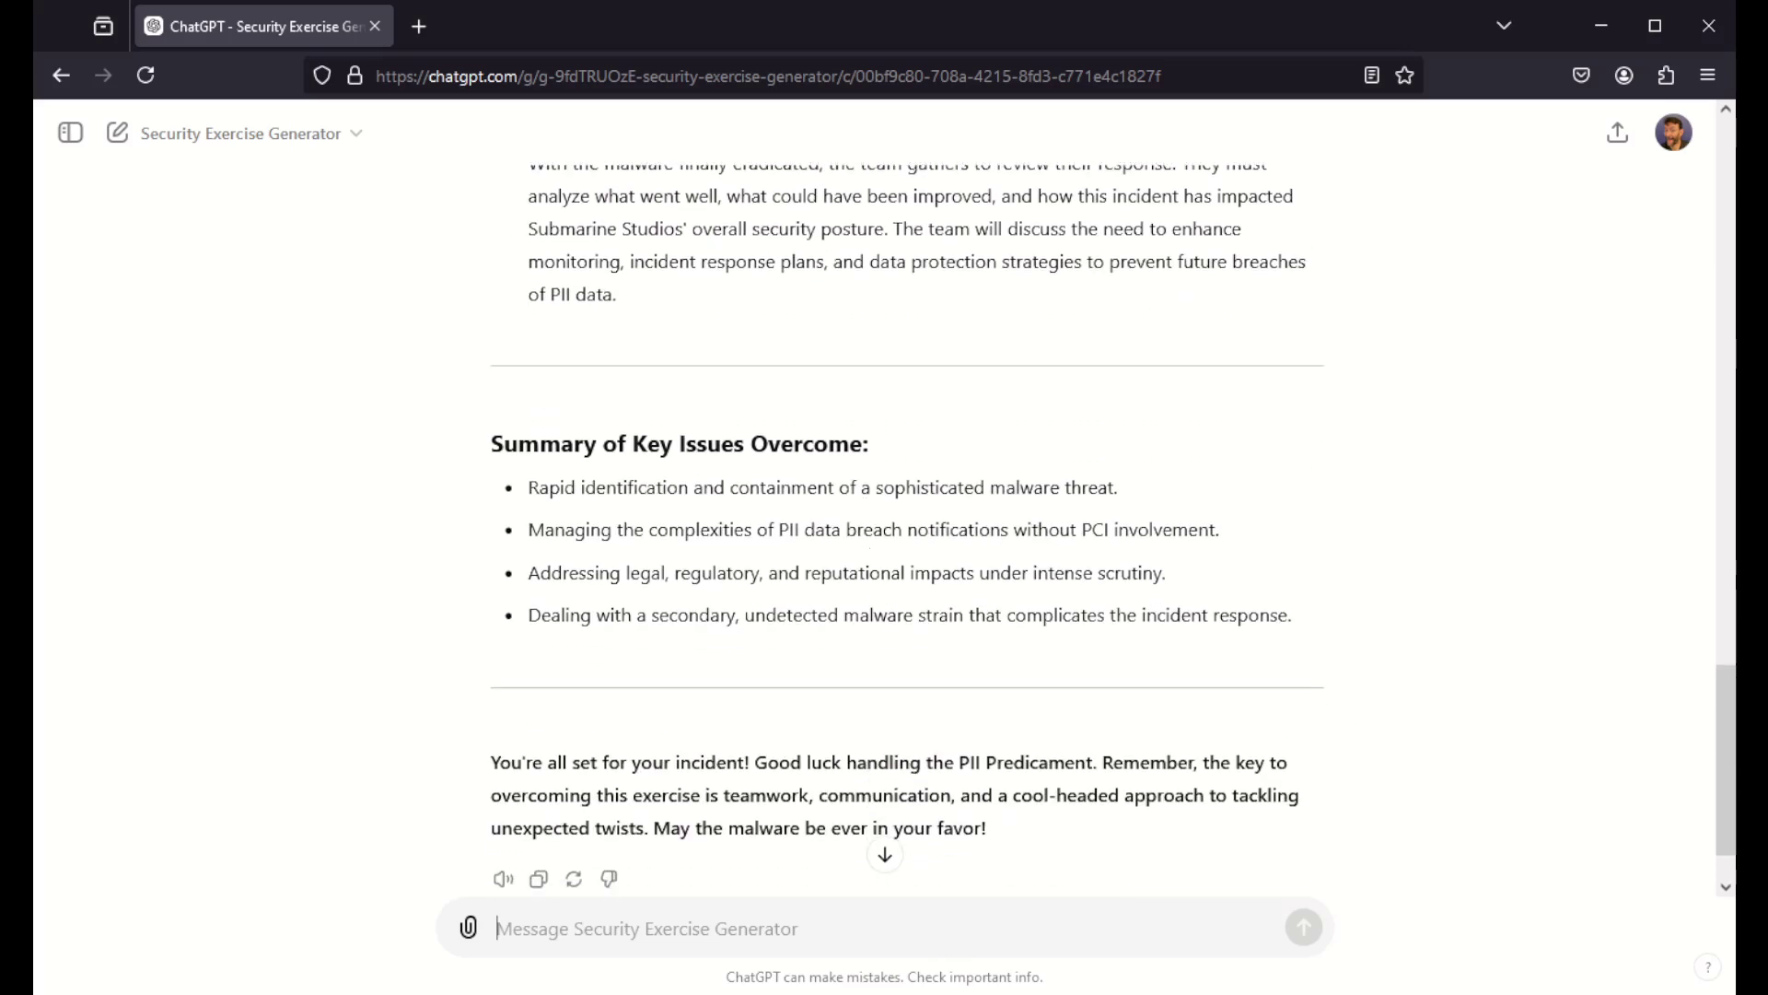
{"action": "scroll", "coordinate": [946, 785], "scroll_direction": "down", "scroll_amount": 1}
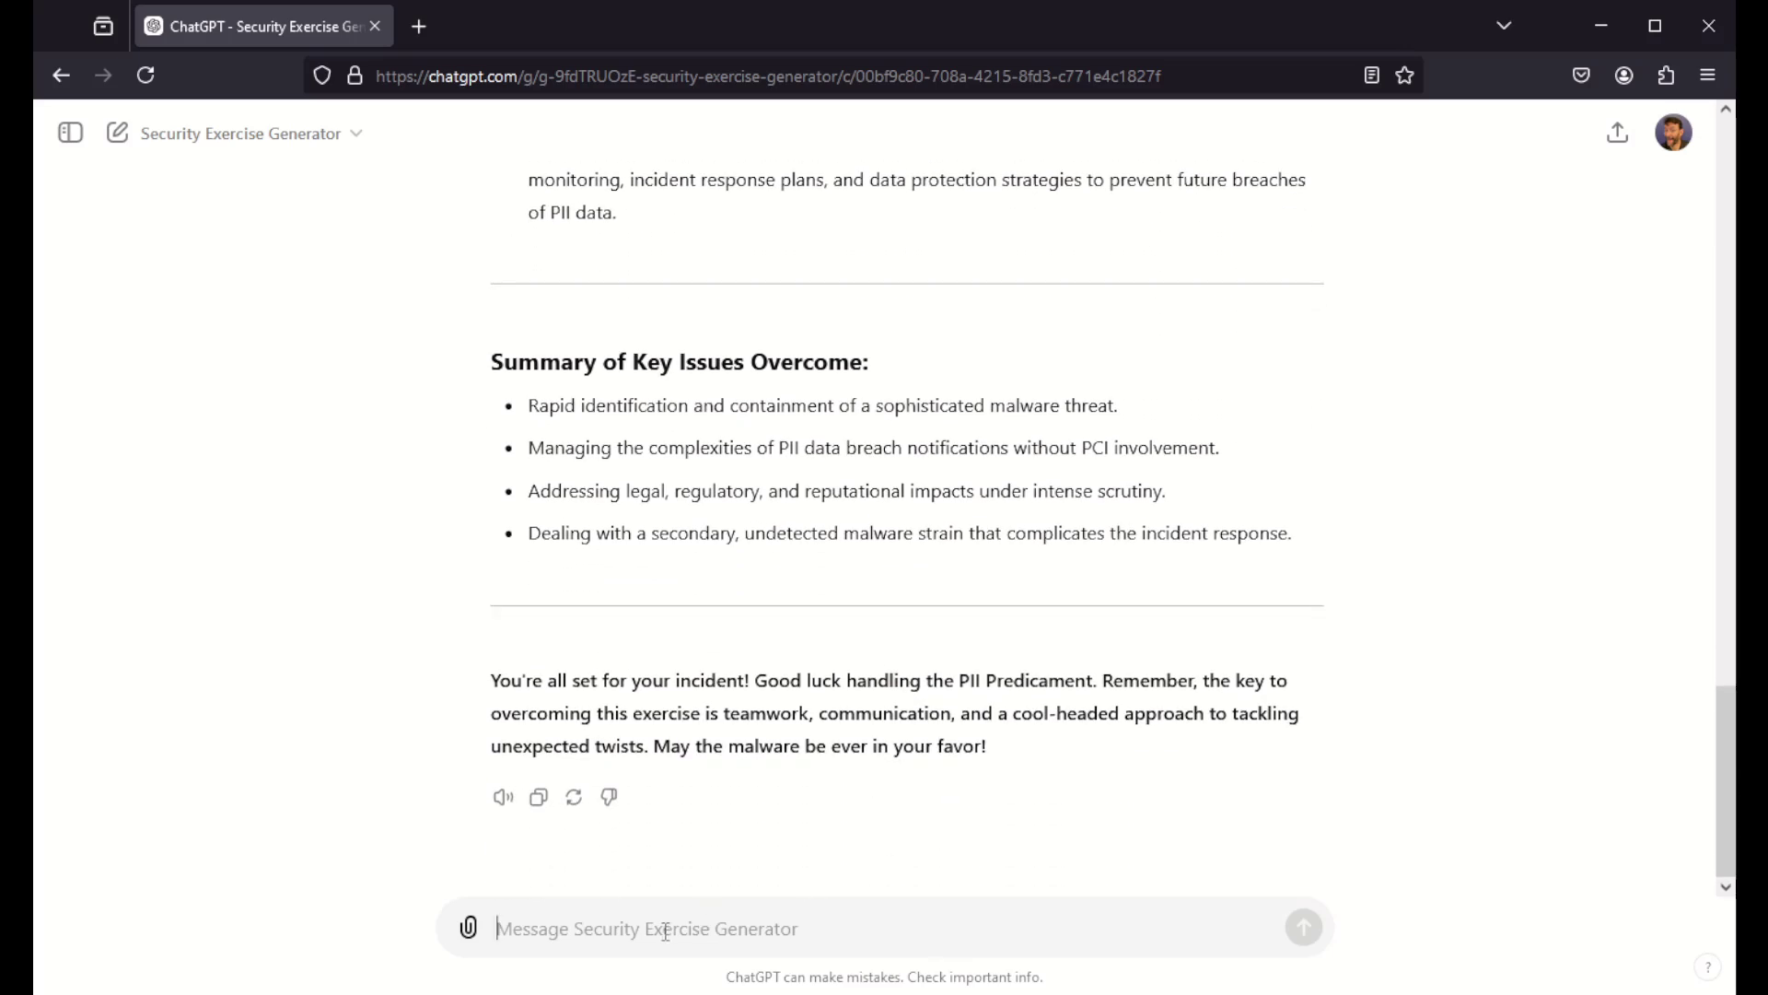
{"action": "scroll", "coordinate": [1029, 703], "scroll_direction": "up", "scroll_amount": 10}
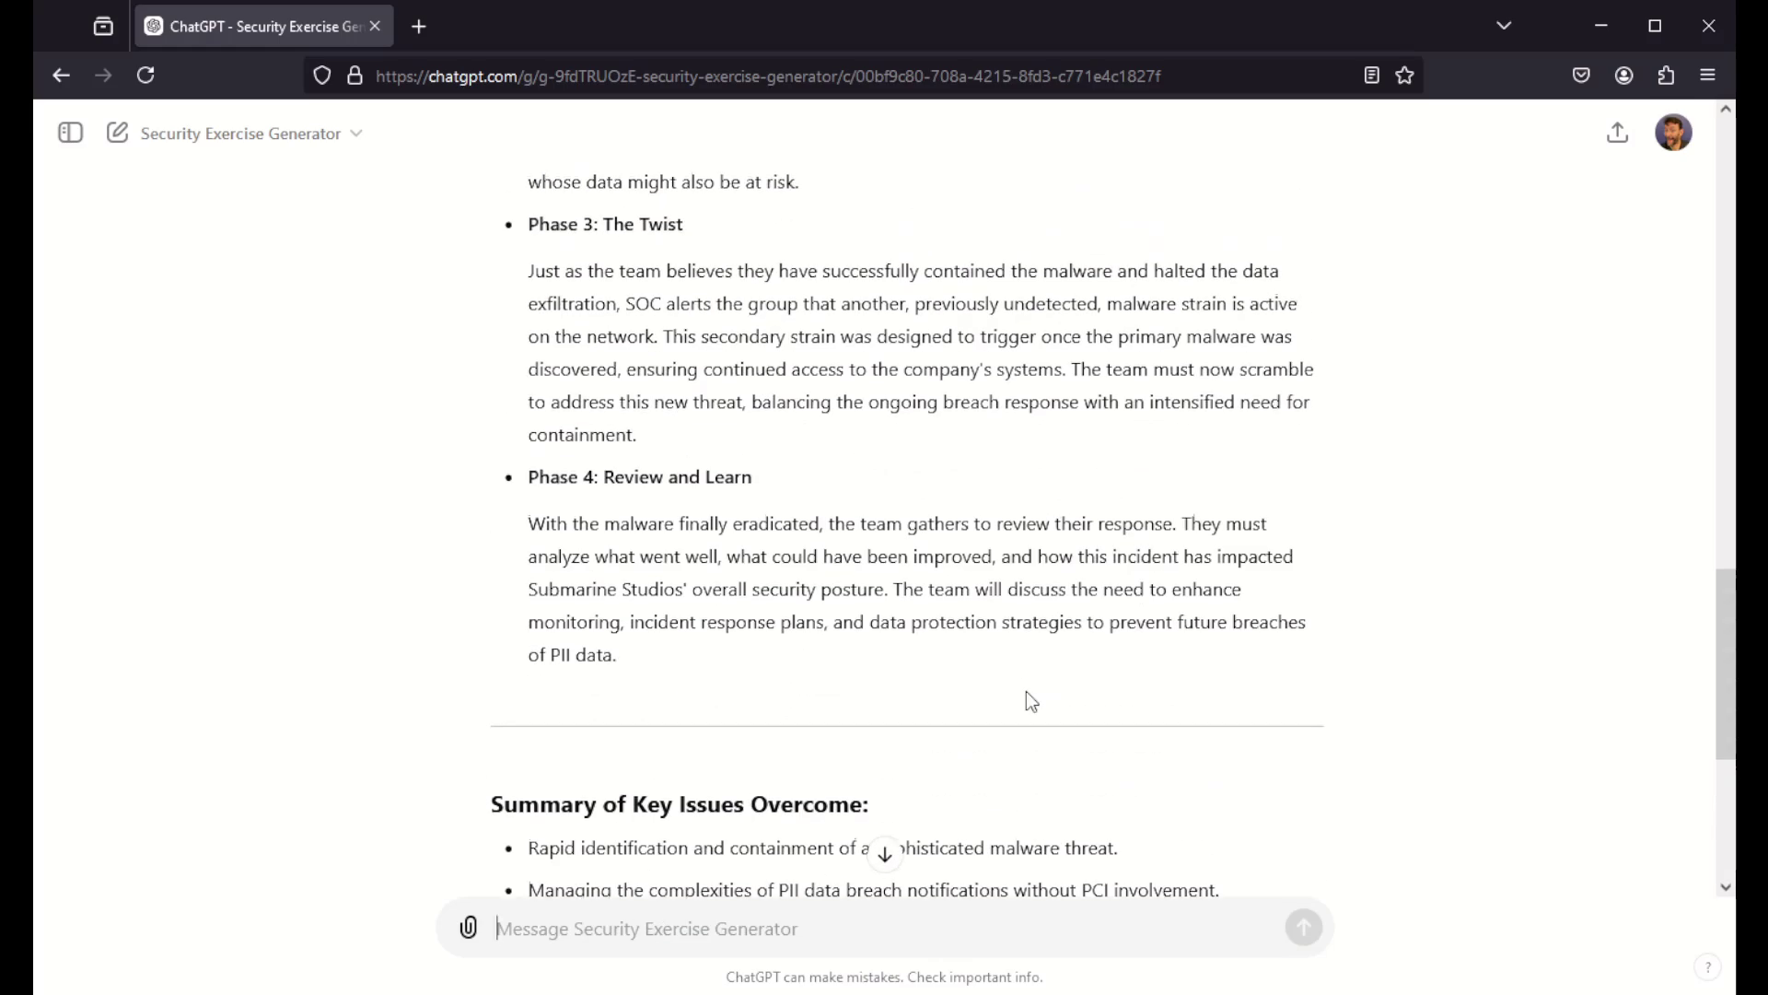
{"action": "scroll", "coordinate": [1030, 697], "scroll_direction": "up", "scroll_amount": 2}
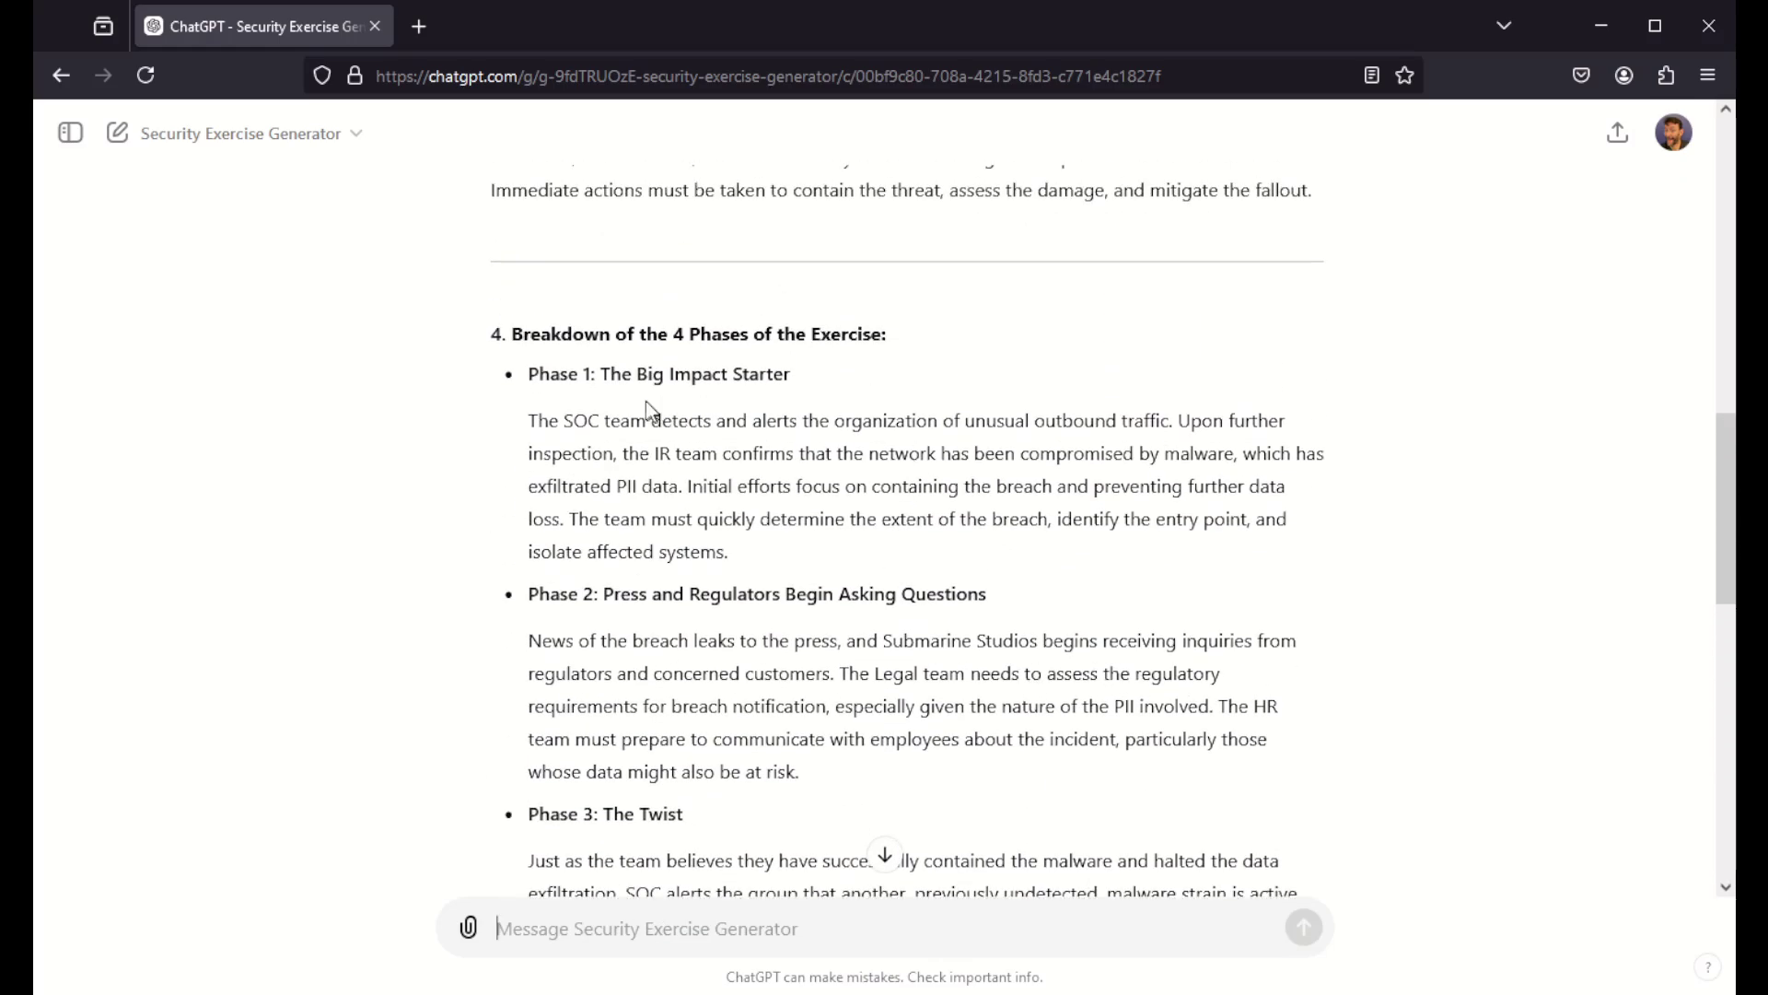
{"action": "scroll", "coordinate": [596, 486], "scroll_direction": "down", "scroll_amount": 10}
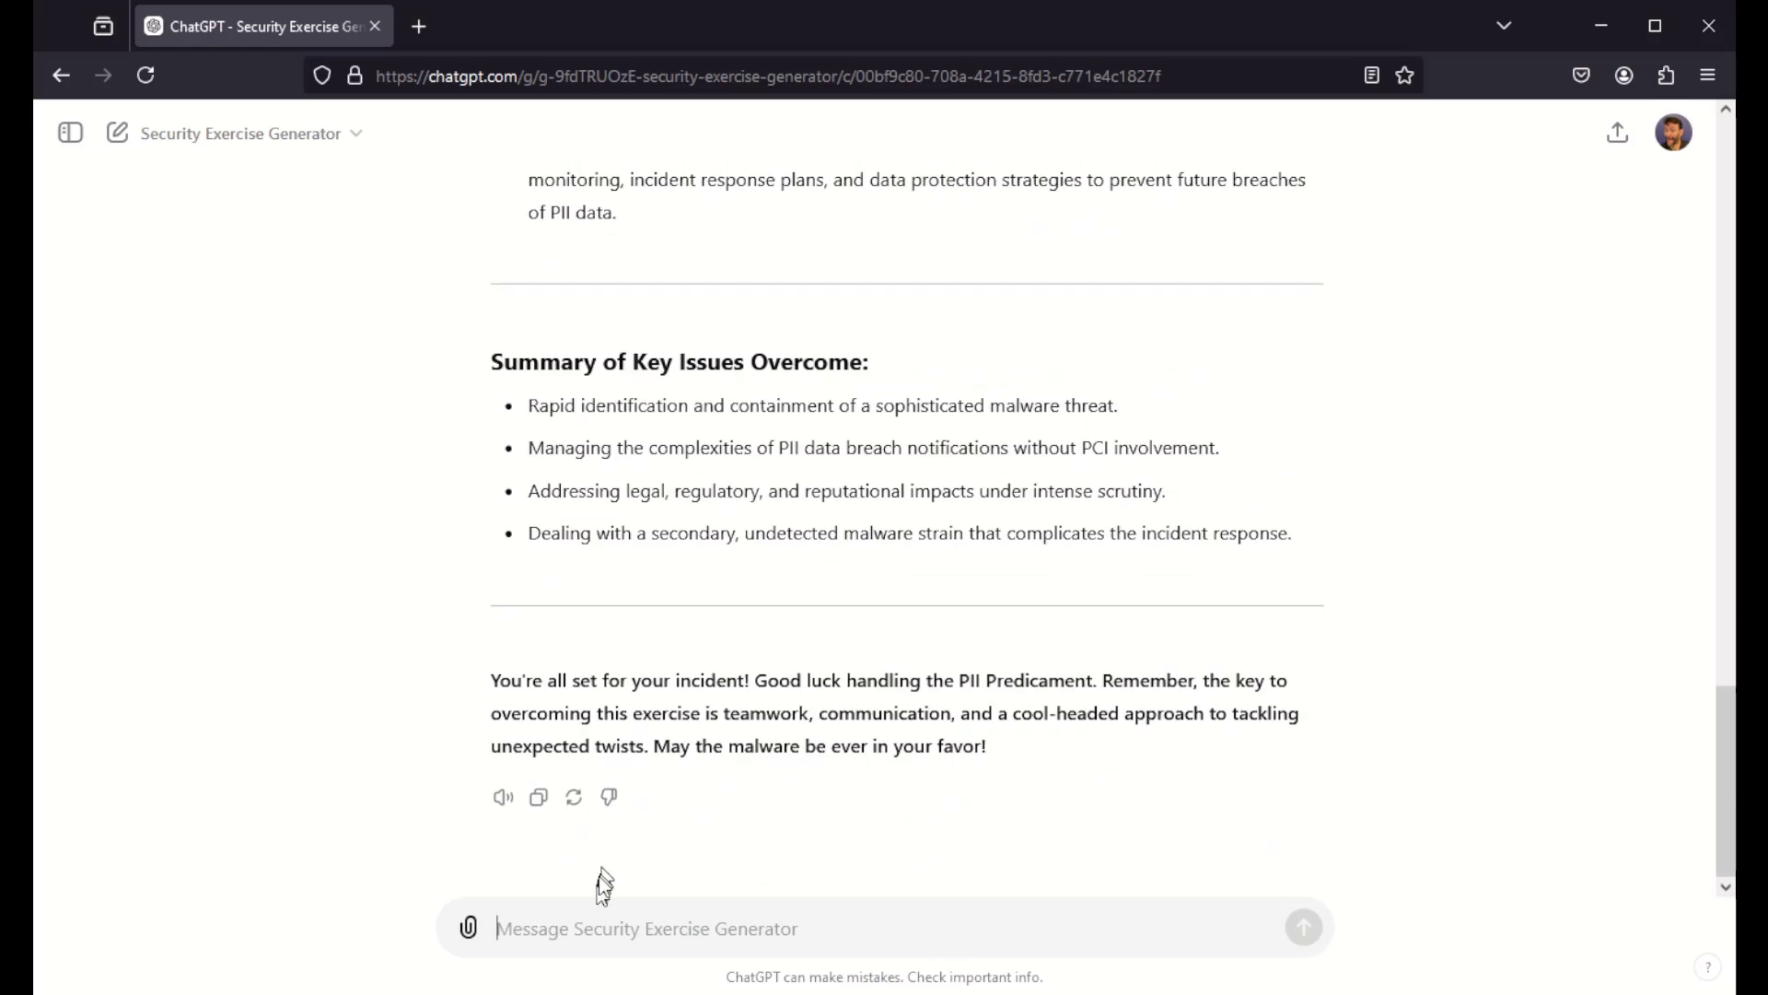
{"action": "type", "text": "flesh ou"}
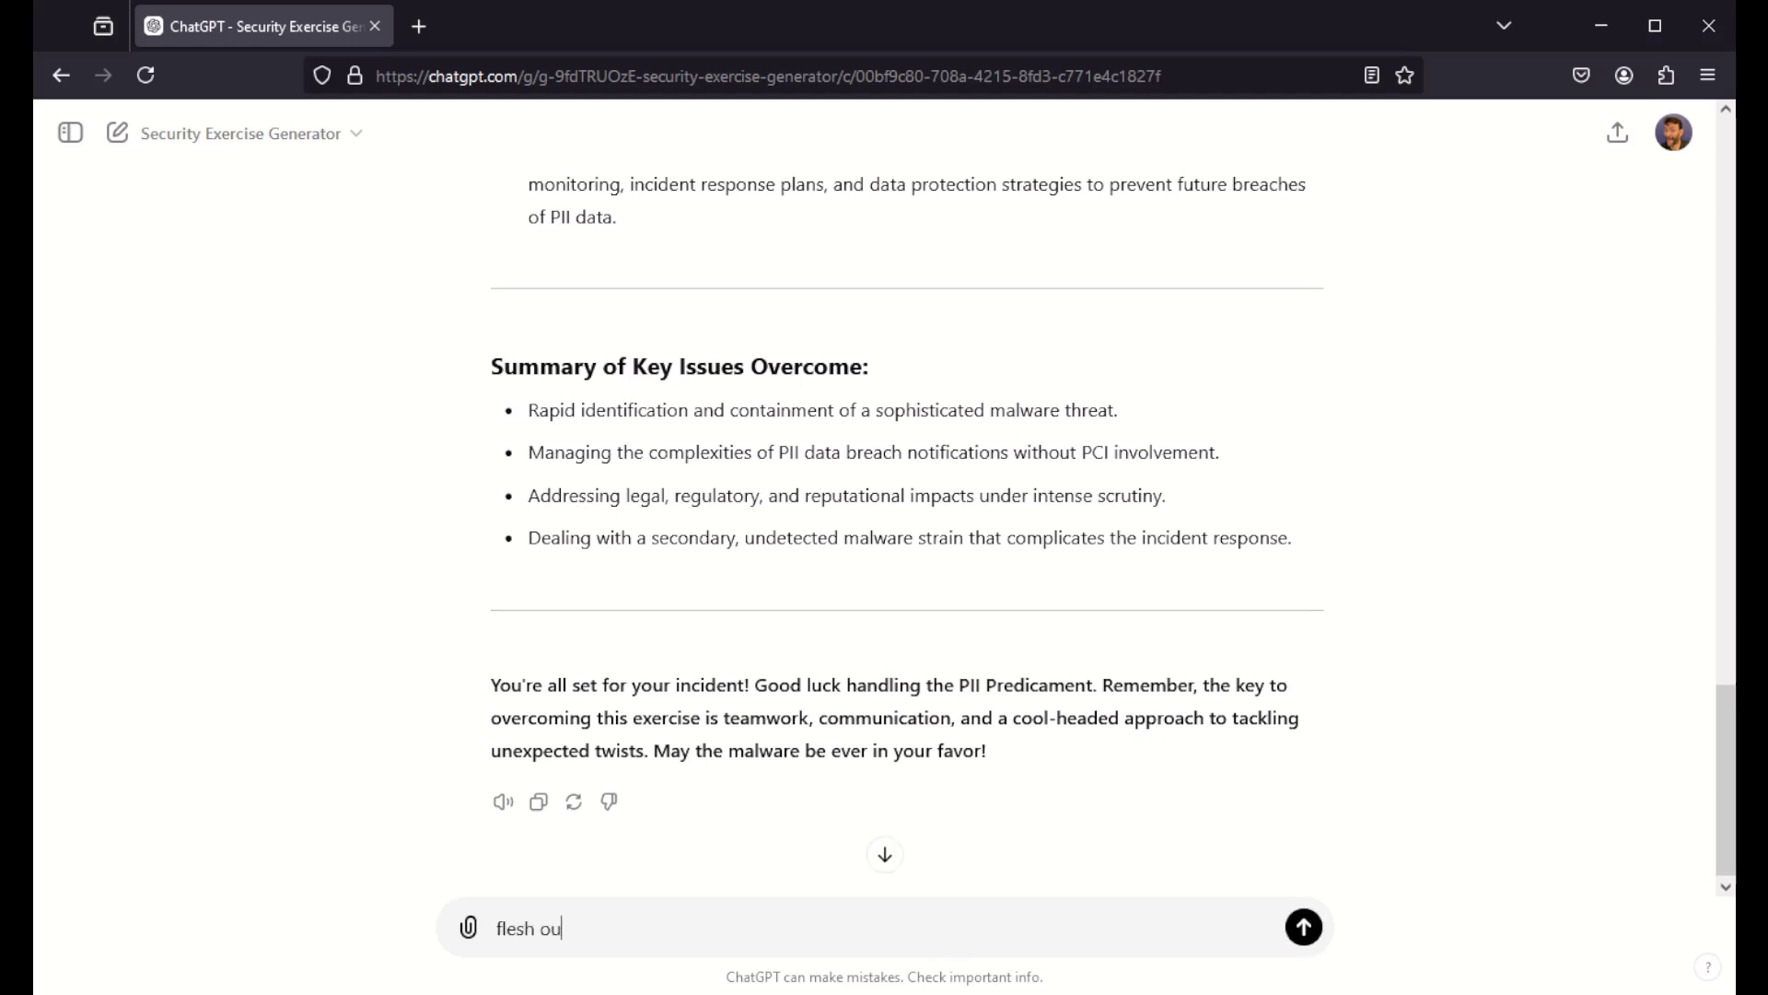
{"action": "type", "text": "t phase 1 more"}
Send 'flesh out phase 1 more' for the Wednesday 9:00 AM timeline, then start a new chat.
{"action": "key", "text": "Return"}
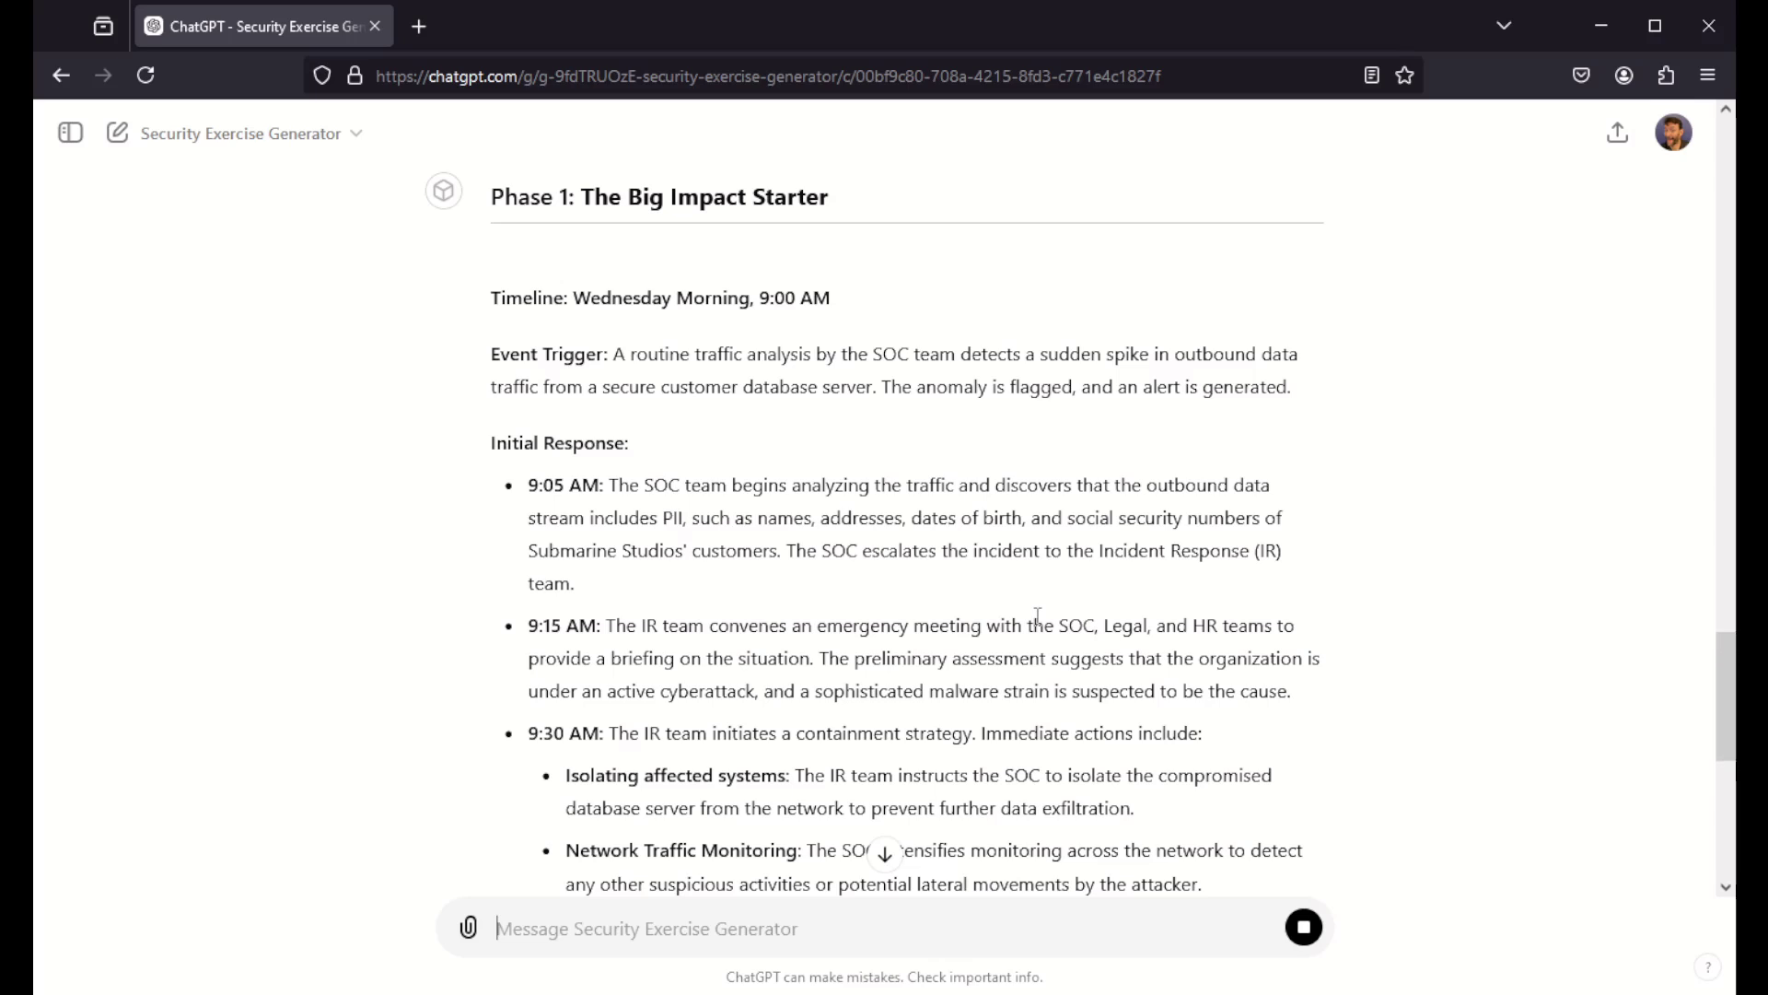
{"action": "left_click", "coordinate": [302, 147]}
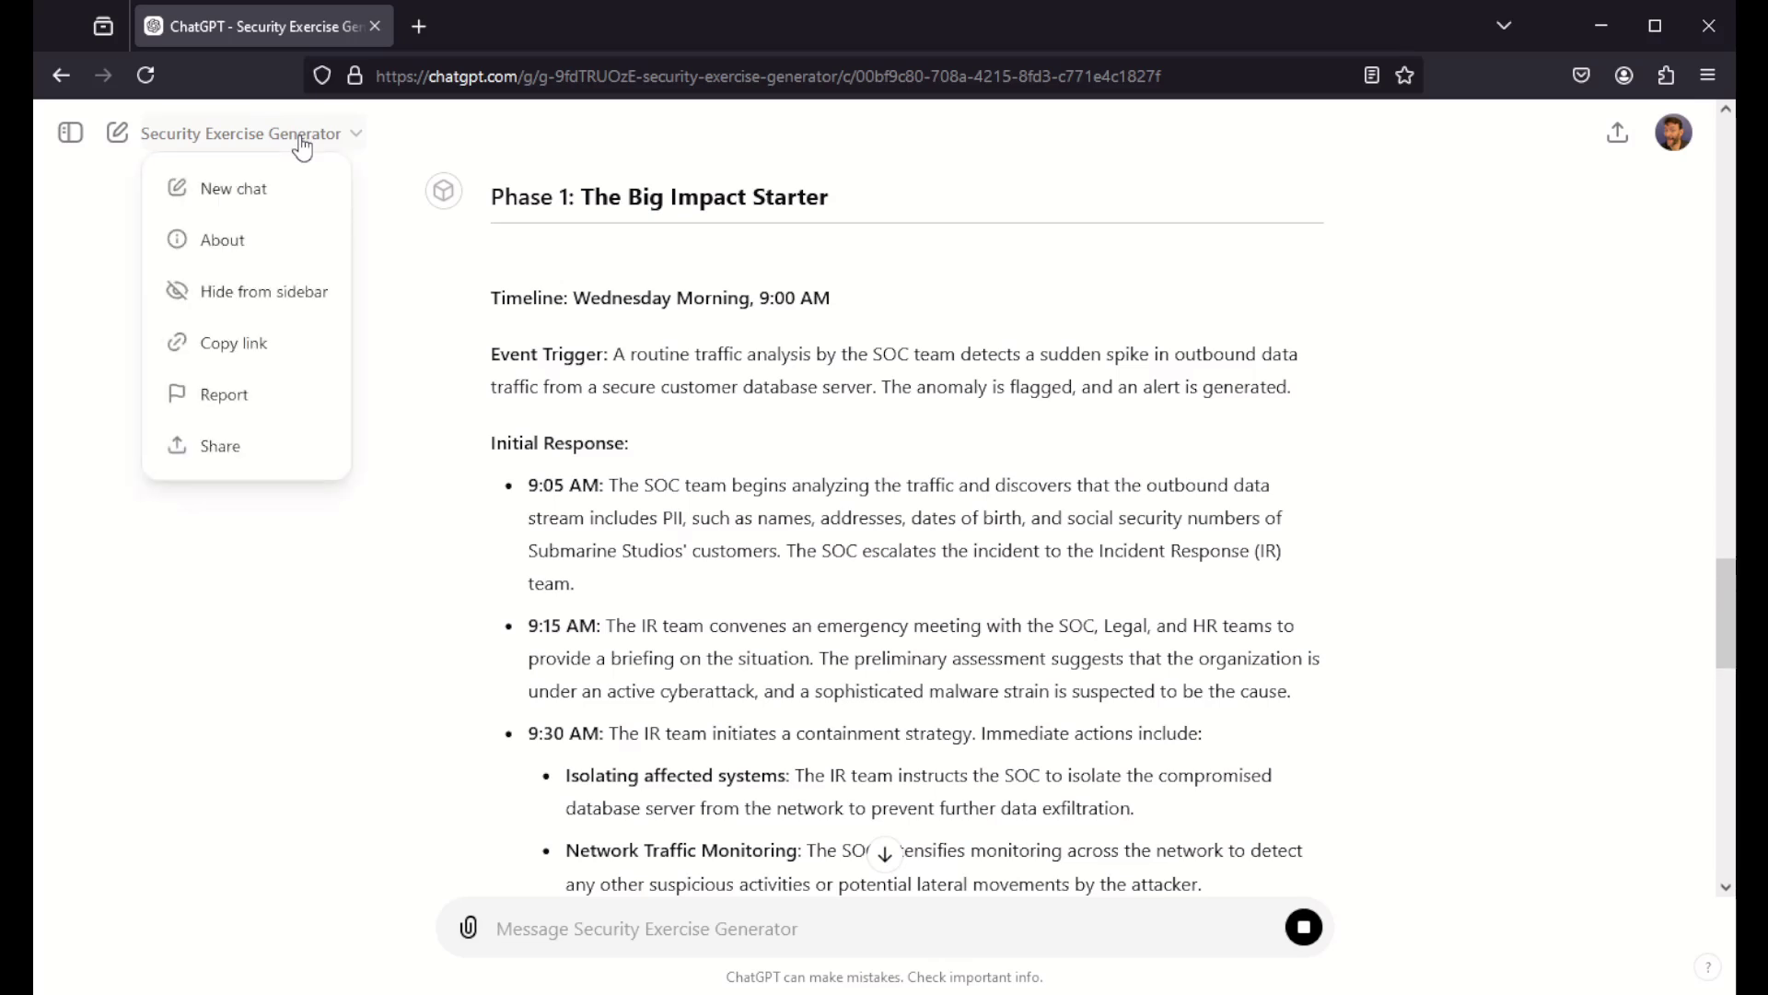
{"action": "left_click", "coordinate": [266, 188]}
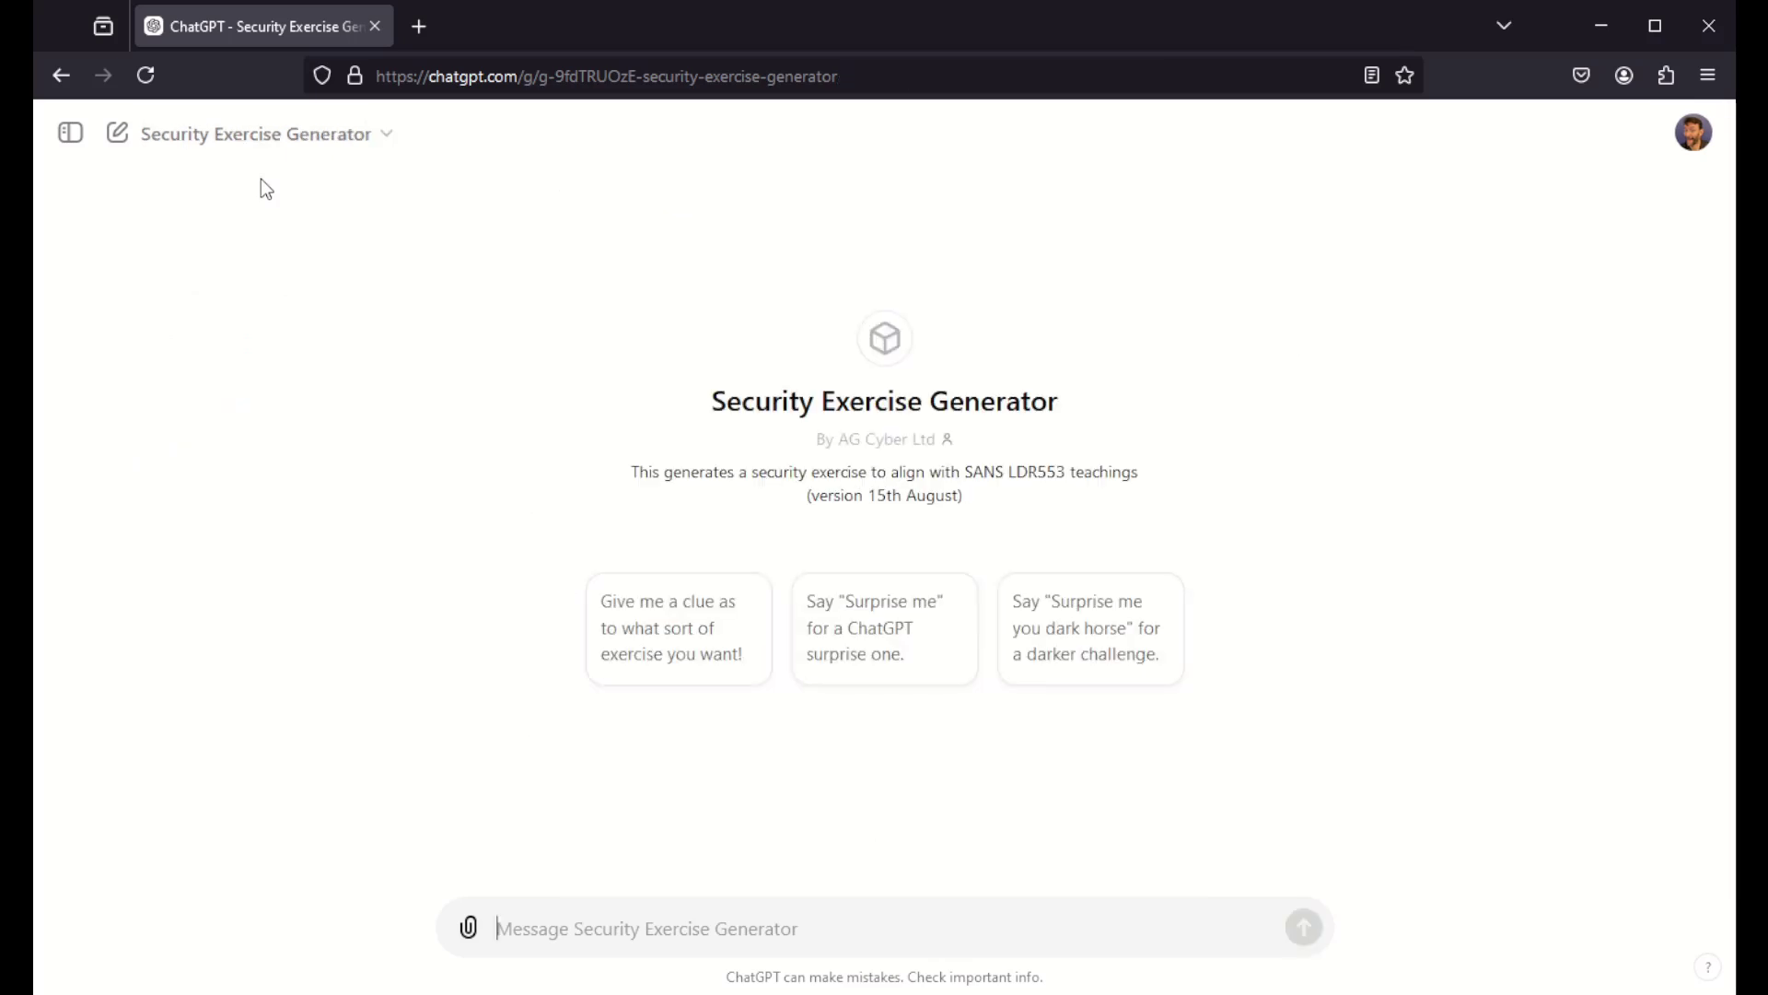